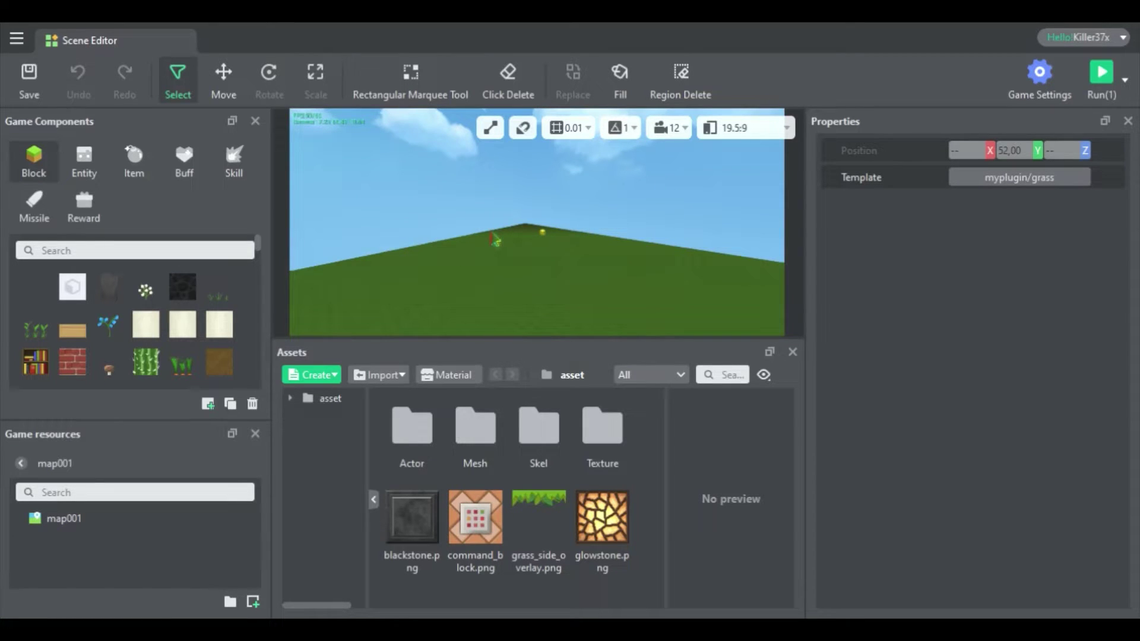
Survey the grass terrain from different angles and distances.
{"action": "right_click_drag", "start_coordinate": [491, 233], "coordinate": [516, 250]}
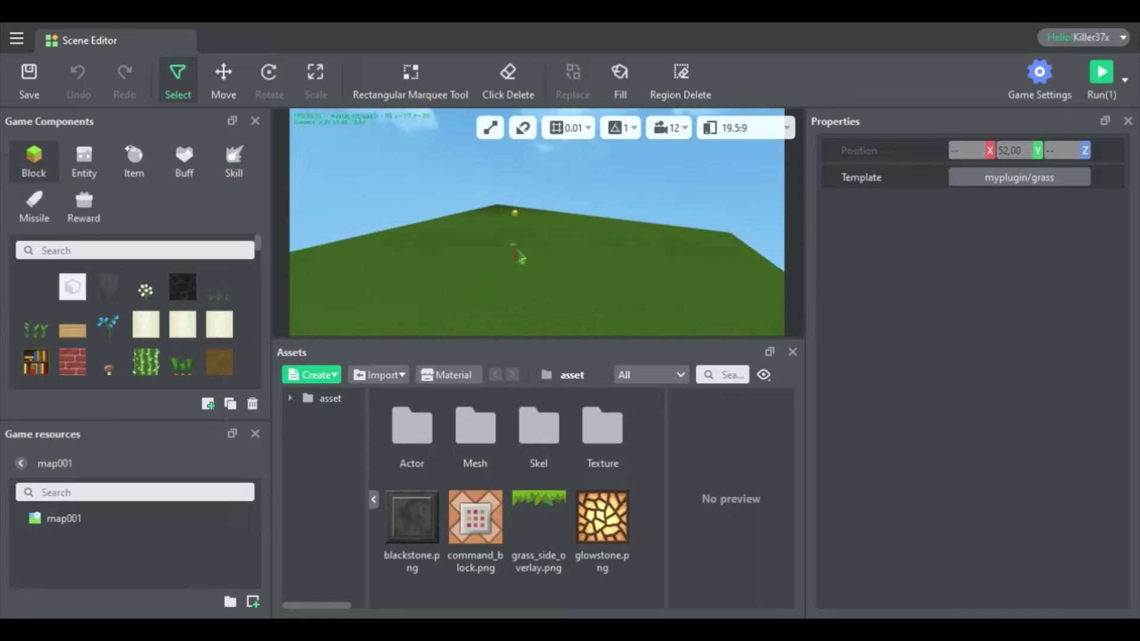
{"action": "left_click", "coordinate": [516, 256]}
{"action": "right_click_drag", "start_coordinate": [614, 151], "coordinate": [568, 215]}
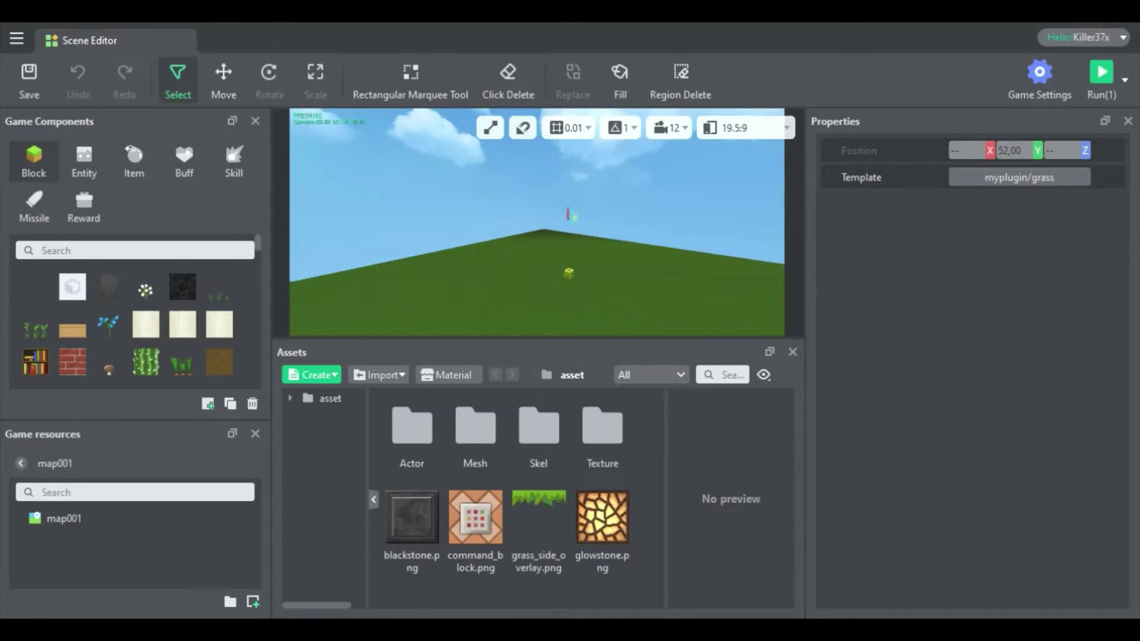
{"action": "key", "text": "d"}
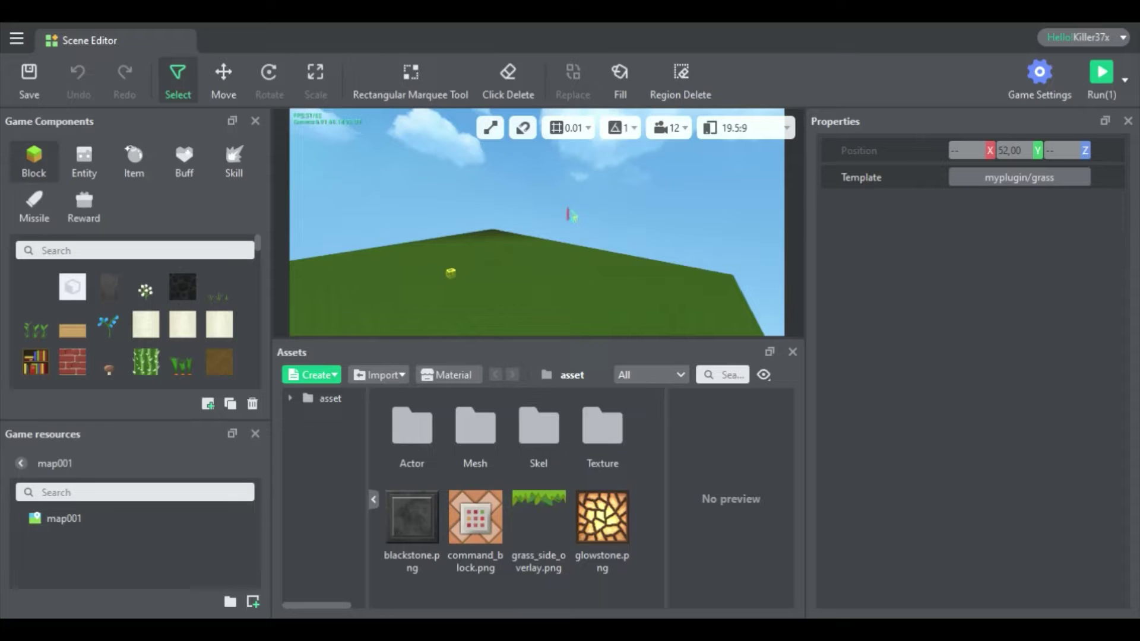
{"action": "key", "text": "a"}
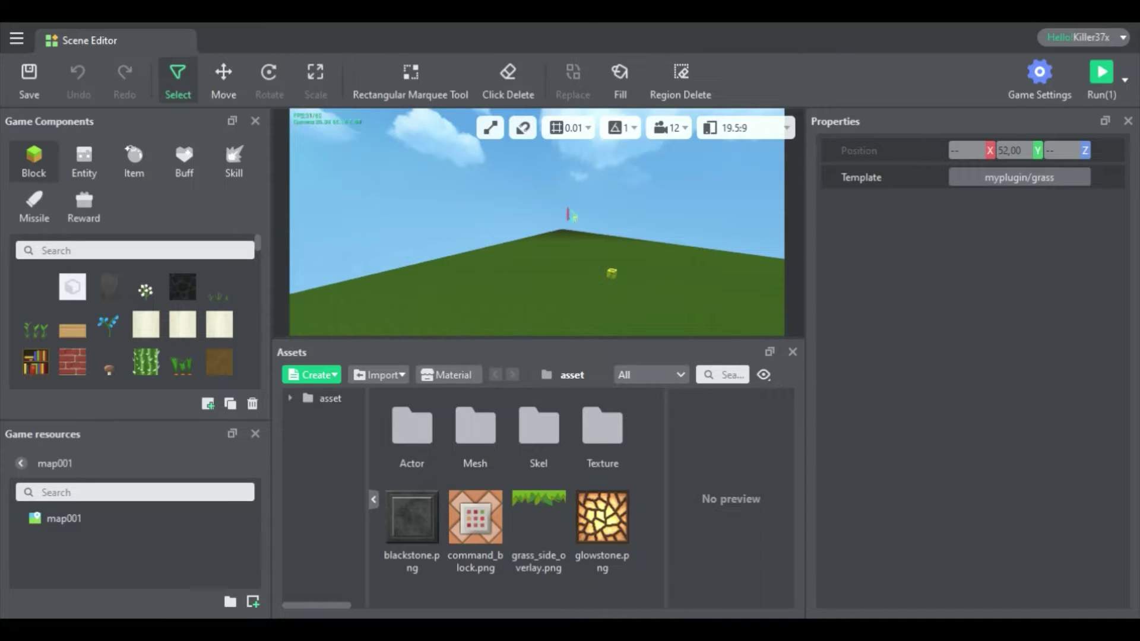
{"action": "key", "text": "s"}
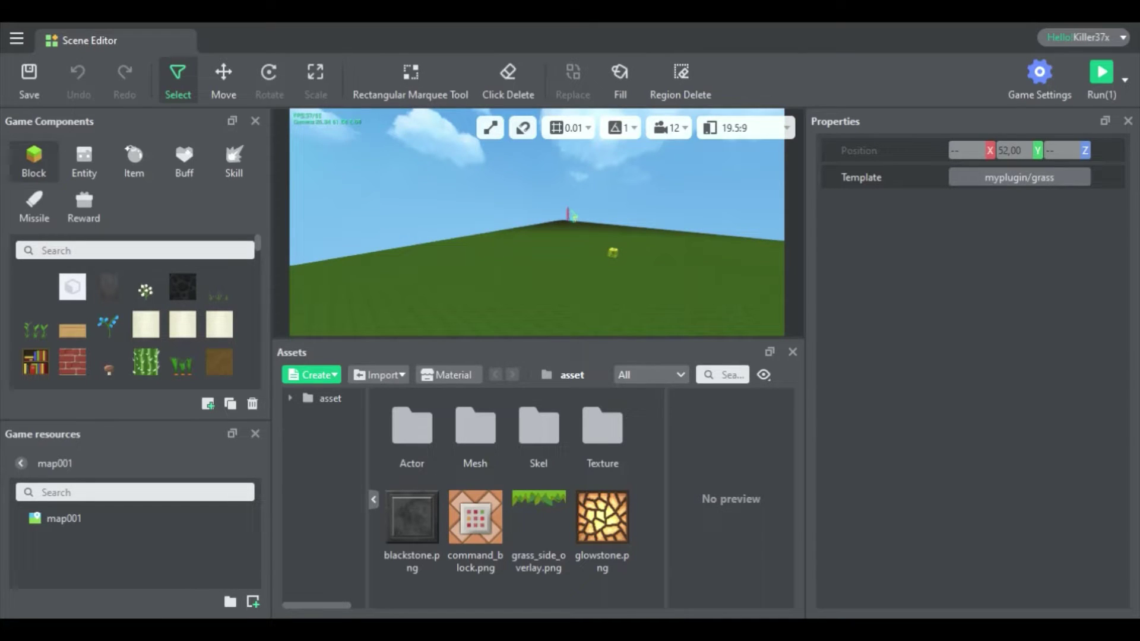
{"action": "key", "text": "s"}
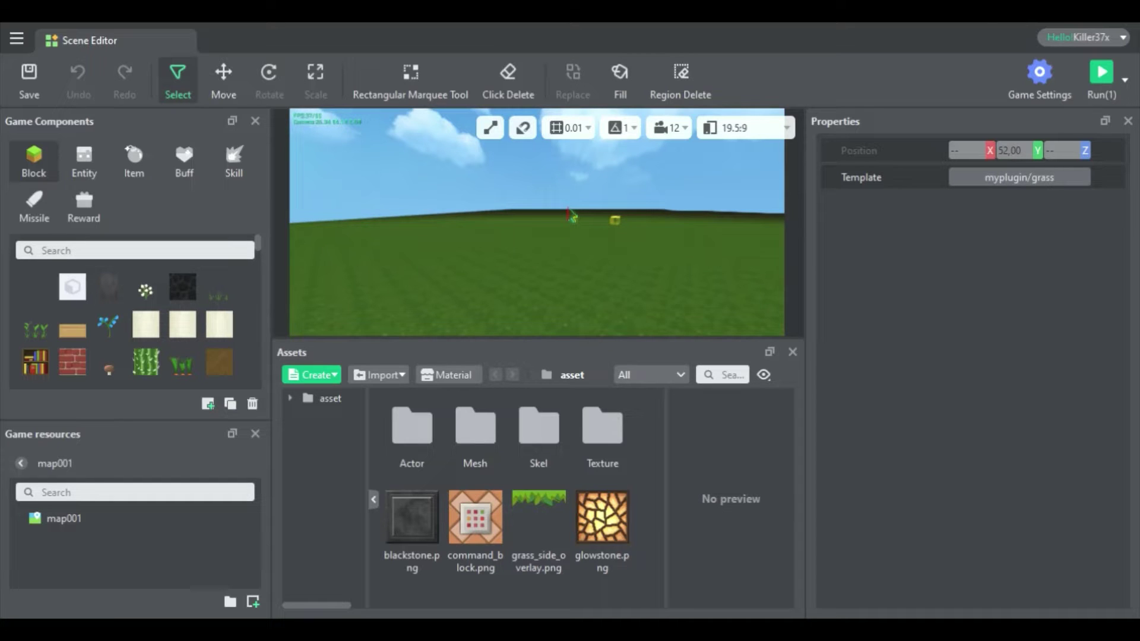
{"action": "key", "text": "w"}
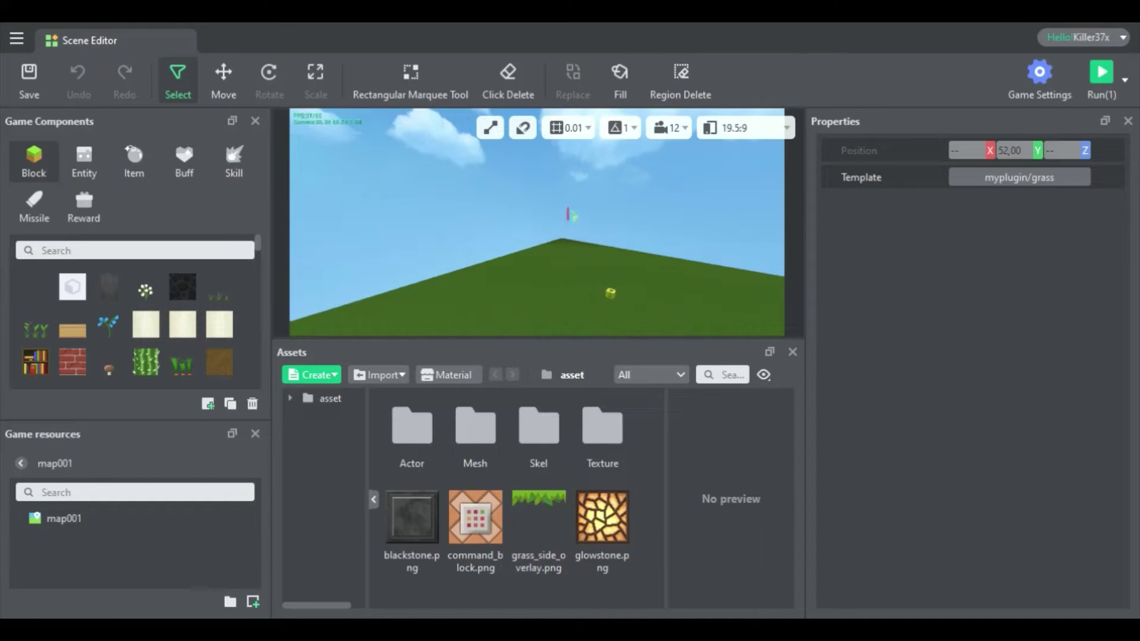
{"action": "key", "text": "e"}
{"action": "right_click_drag", "start_coordinate": [569, 215], "coordinate": [392, 174]}
{"action": "key", "text": "w"}
{"action": "left_click", "coordinate": [617, 229]}
{"action": "right_click_drag", "start_coordinate": [425, 221], "coordinate": [291, 190]}
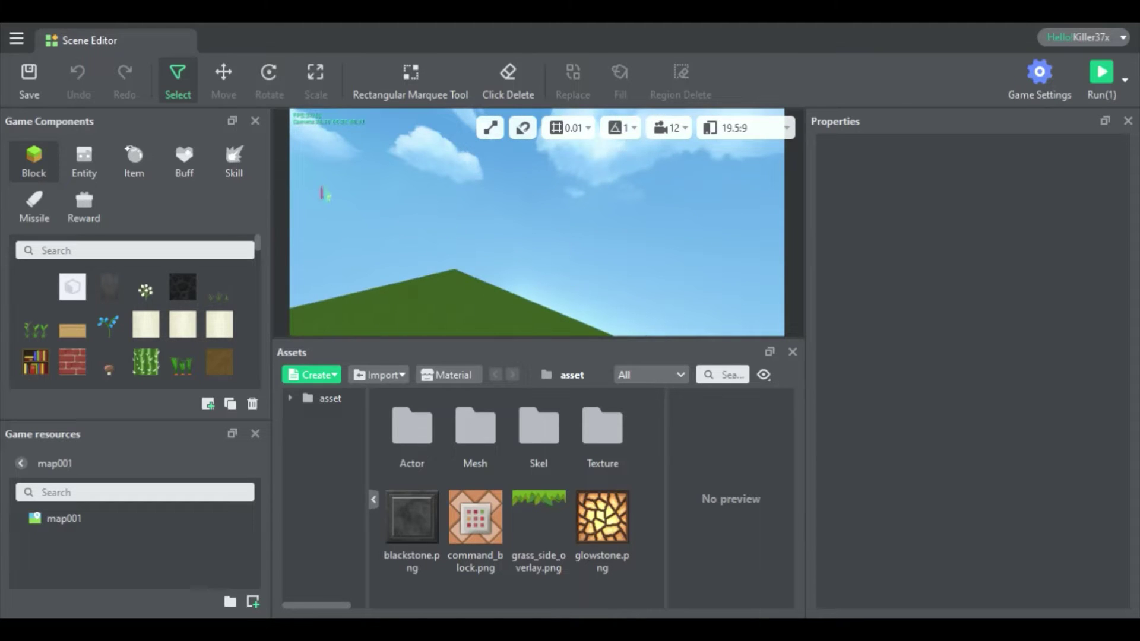
Open the Grass block template from a terrain block and set its Above texture to blackstone.png.
{"action": "left_click_drag", "start_coordinate": [322, 177], "coordinate": [648, 291]}
{"action": "right_click_drag", "start_coordinate": [616, 273], "coordinate": [538, 248]}
{"action": "left_click", "coordinate": [482, 269]}
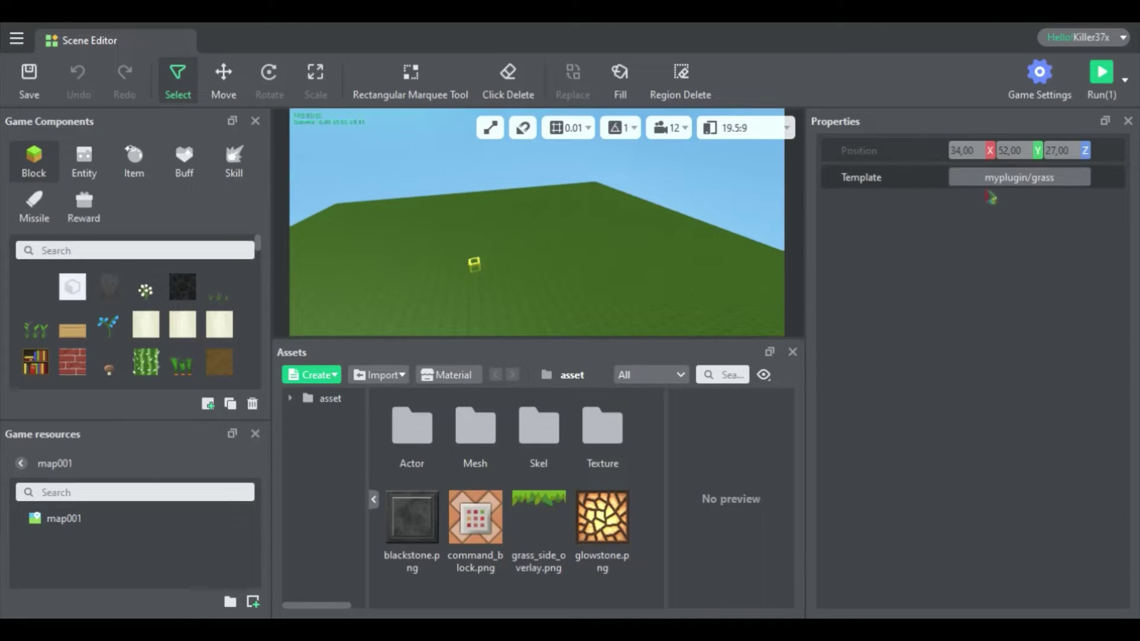
{"action": "left_click", "coordinate": [182, 286]}
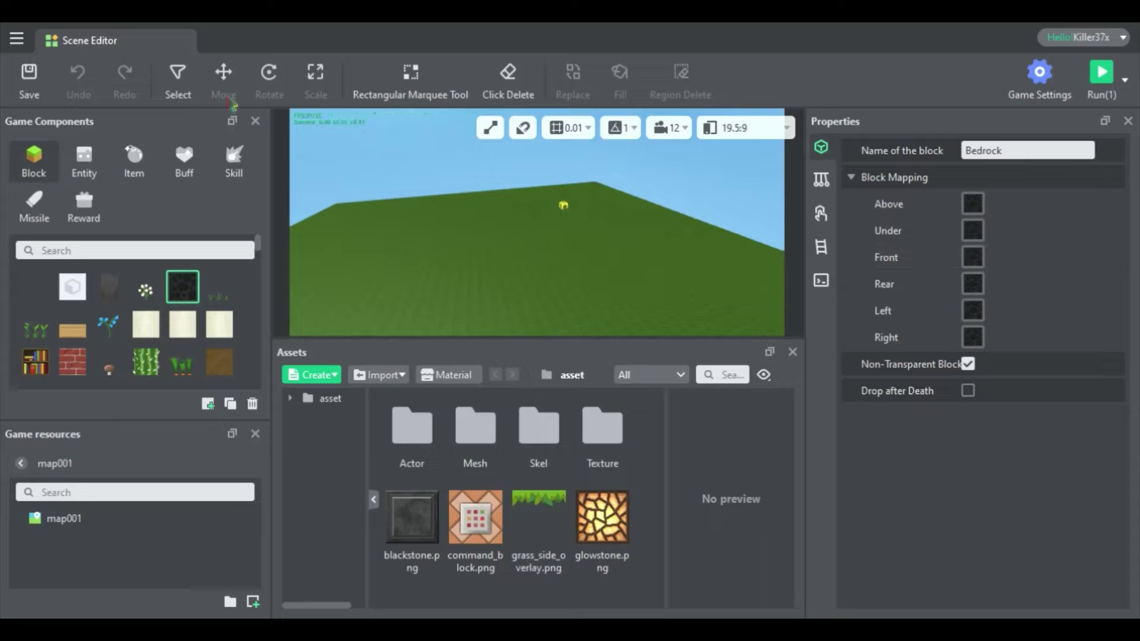
{"action": "left_click", "coordinate": [180, 84]}
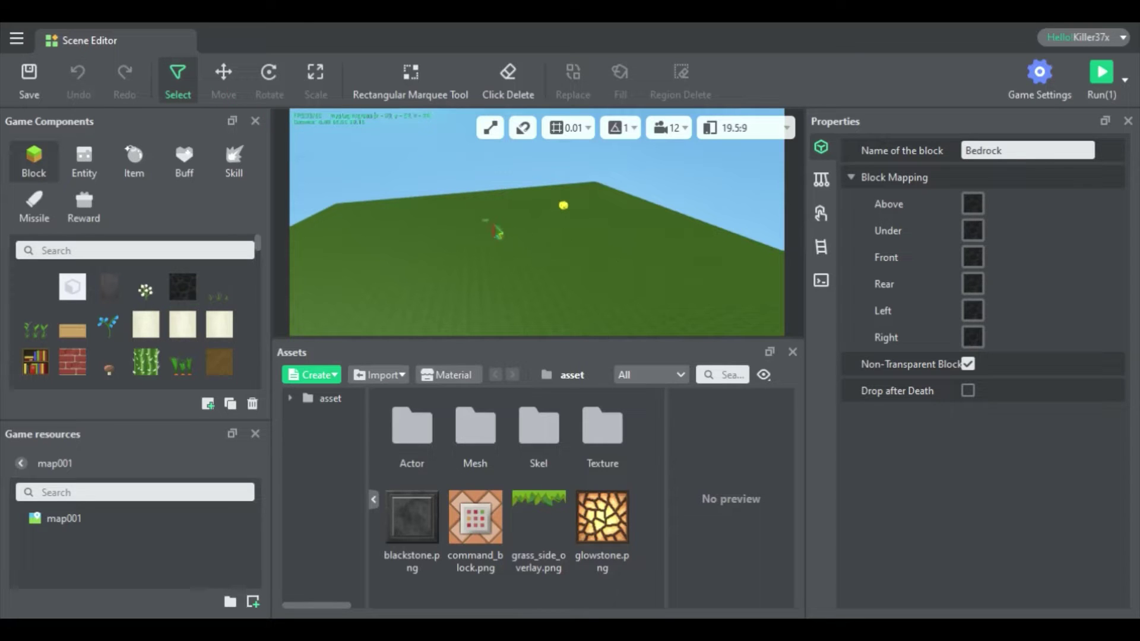
{"action": "left_click", "coordinate": [497, 230]}
{"action": "left_click", "coordinate": [973, 184]}
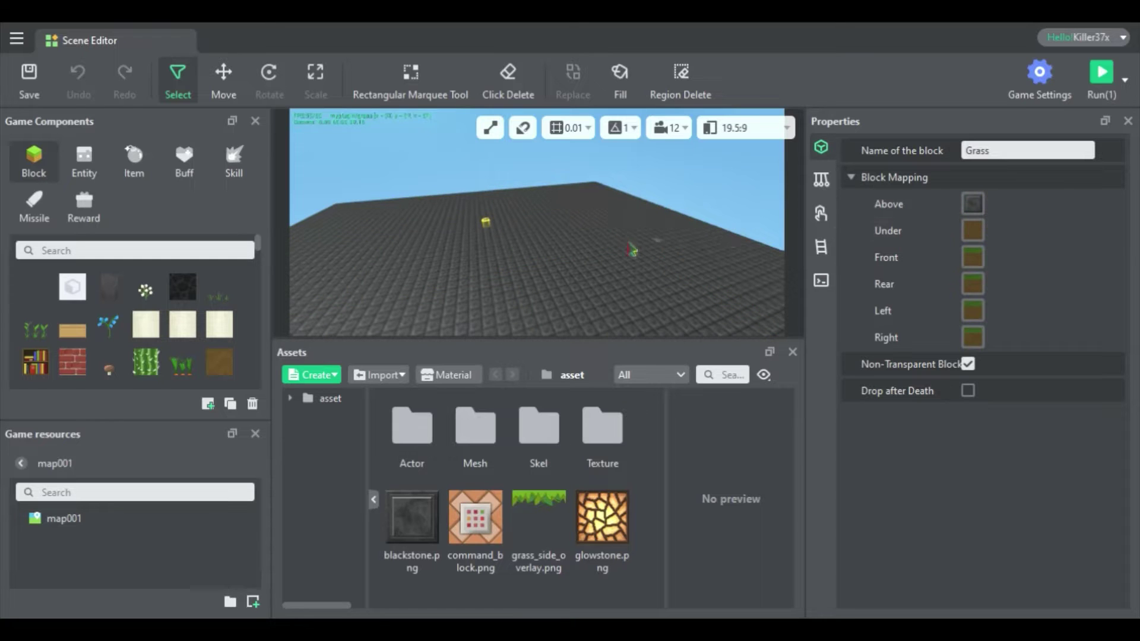
Set the Grass block's Rear texture to command_block.png.
{"action": "key", "text": "w"}
{"action": "right_click_drag", "start_coordinate": [630, 244], "coordinate": [441, 200]}
{"action": "key", "text": "s"}
{"action": "key", "text": "w"}
{"action": "key", "text": "w"}
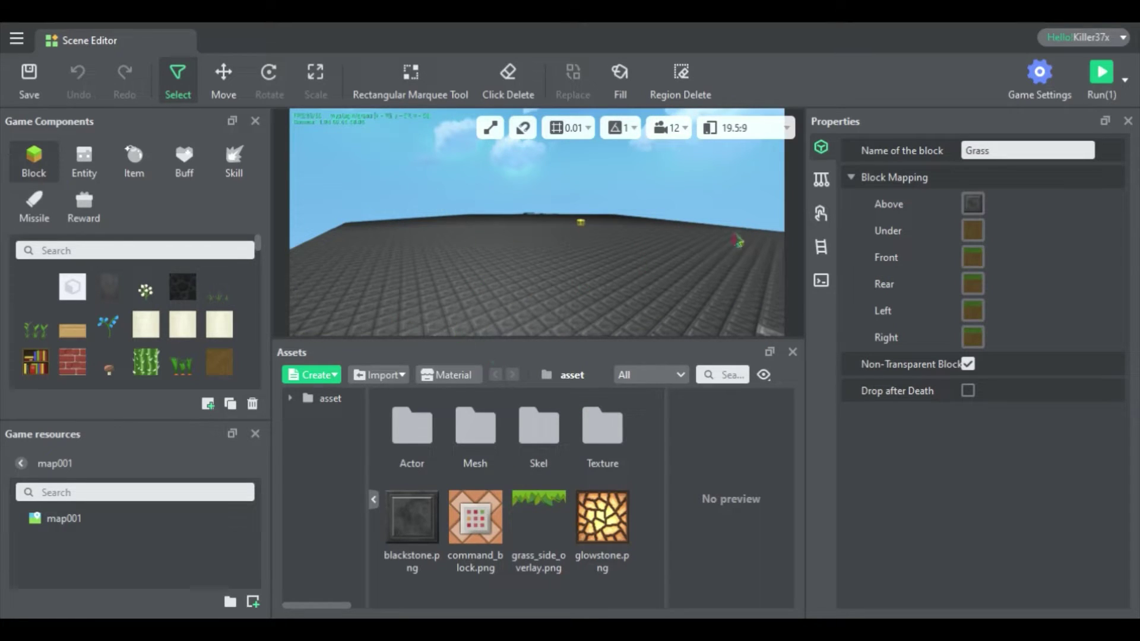
{"action": "left_click_drag", "start_coordinate": [949, 295], "coordinate": [973, 284]}
{"action": "key", "text": "s"}
{"action": "right_click_drag", "start_coordinate": [736, 305], "coordinate": [688, 252]}
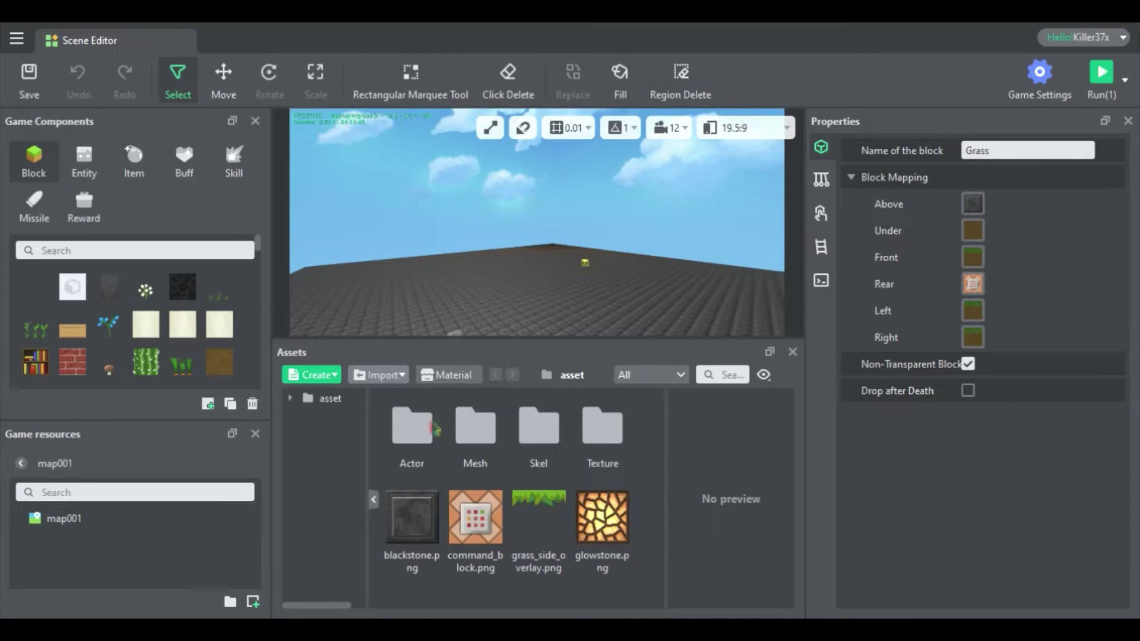
Create a folder named NewFolder in the asset library and show the Entity game components.
{"action": "right_click_drag", "start_coordinate": [501, 238], "coordinate": [544, 219]}
{"action": "scroll", "coordinate": [544, 219], "scroll_direction": "up", "scroll_amount": 5}
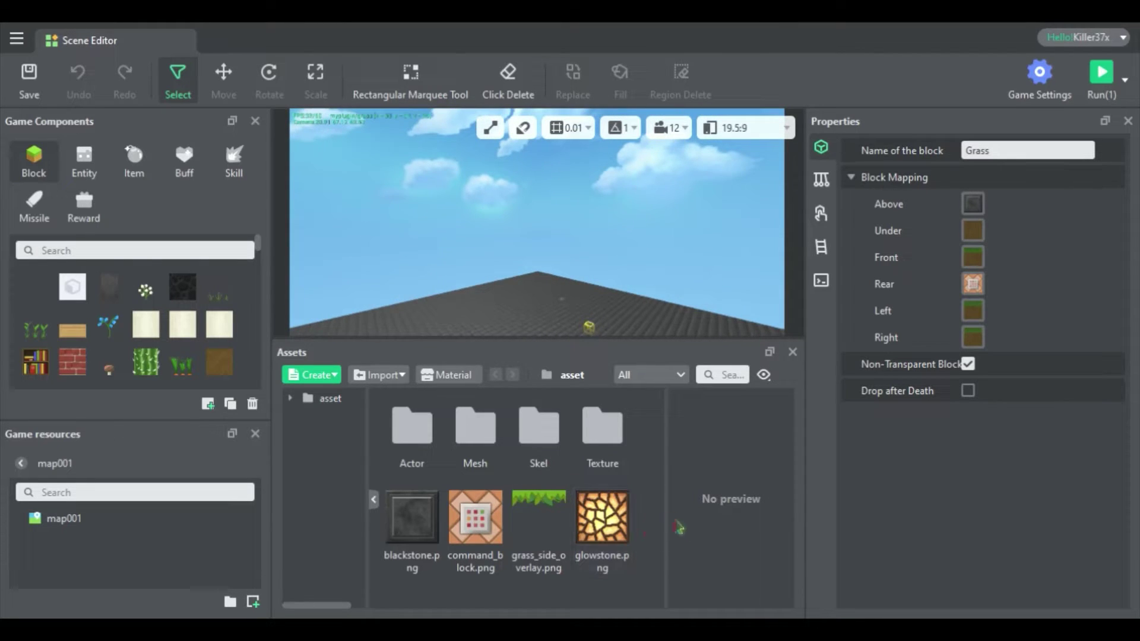
{"action": "mouse_move", "coordinate": [629, 284]}
{"action": "right_mouse_down"}
{"action": "mouse_move", "coordinate": [702, 289]}
{"action": "mouse_move", "coordinate": [657, 282]}
{"action": "mouse_move", "coordinate": [620, 300]}
{"action": "right_mouse_up"}
{"action": "scroll", "coordinate": [618, 314], "scroll_direction": "down", "scroll_amount": 4}
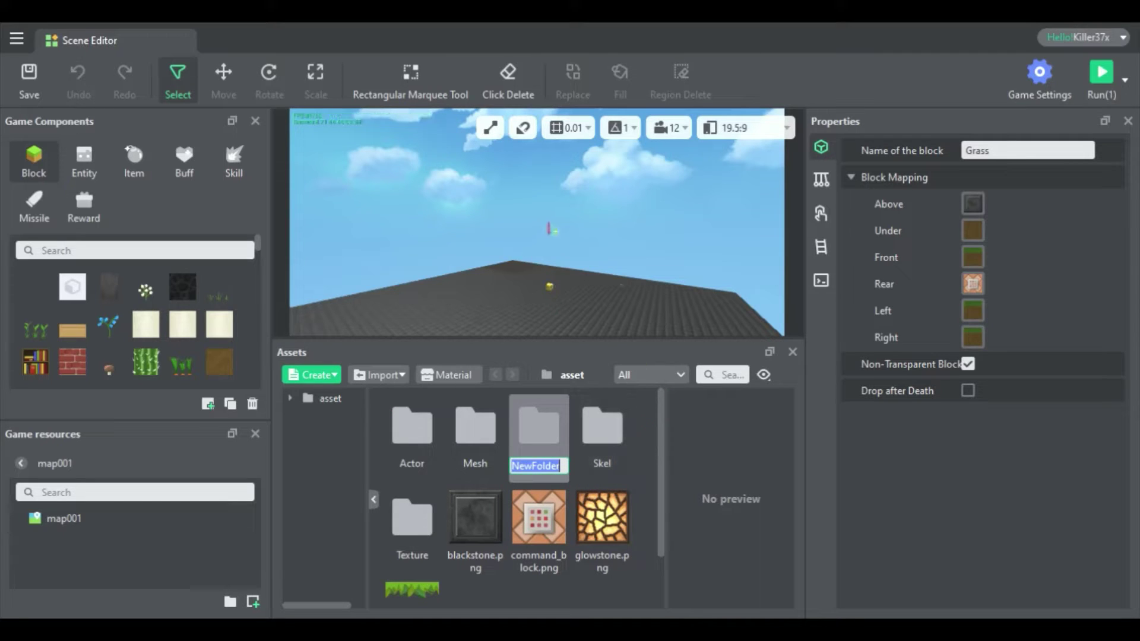
{"action": "right_click_drag", "start_coordinate": [549, 230], "coordinate": [453, 203]}
{"action": "left_click", "coordinate": [505, 310]}
{"action": "left_click", "coordinate": [642, 323], "text": "ctrl"}
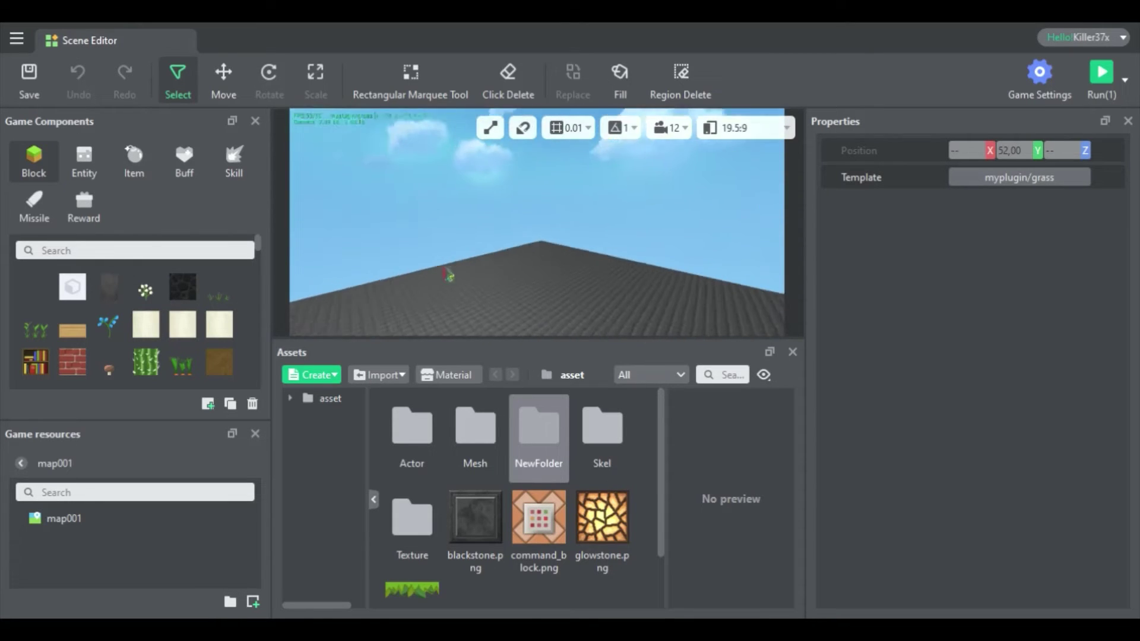
{"action": "left_click", "coordinate": [84, 160]}
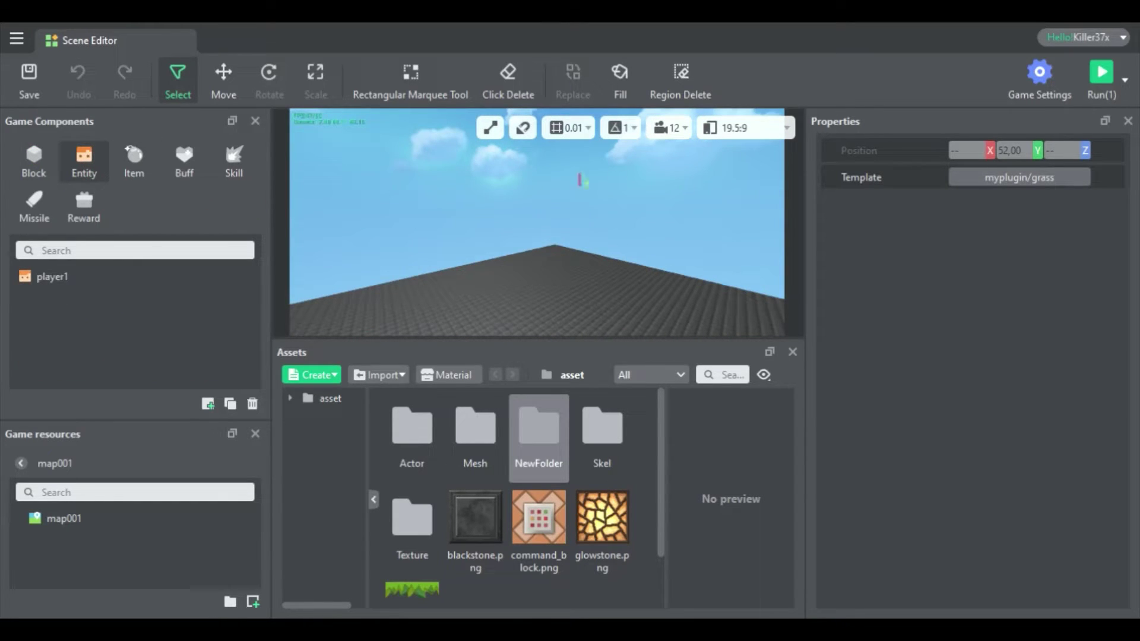
{"action": "right_click_drag", "start_coordinate": [581, 238], "coordinate": [554, 122]}
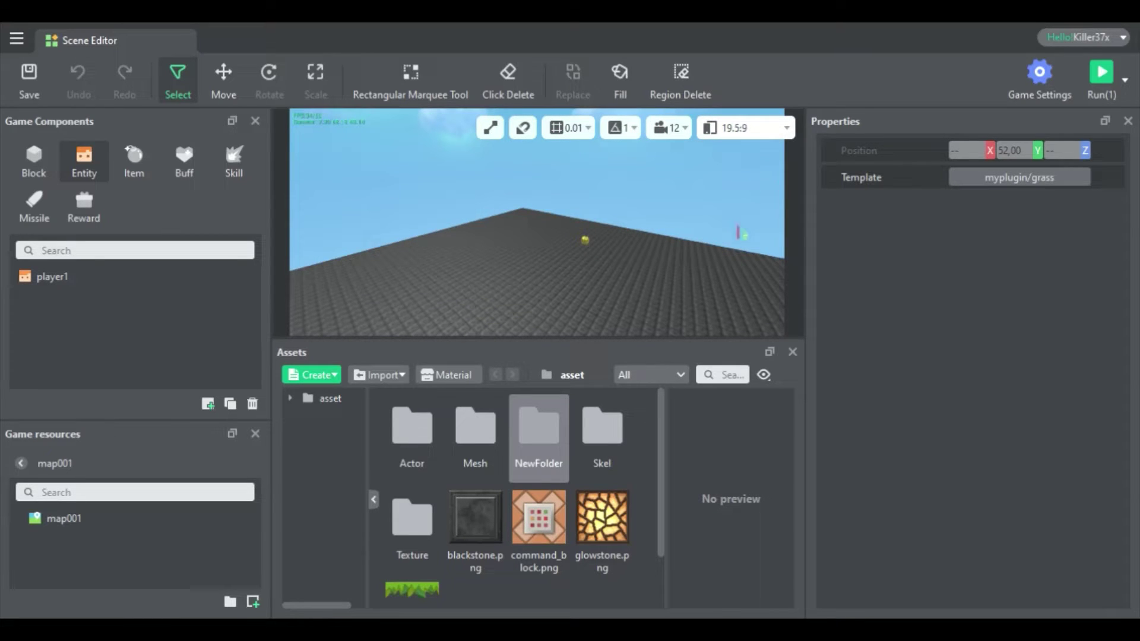
Try the 18:9, 16:9 and Fill window aspect ratios for the scene viewport.
{"action": "left_click", "coordinate": [749, 165]}
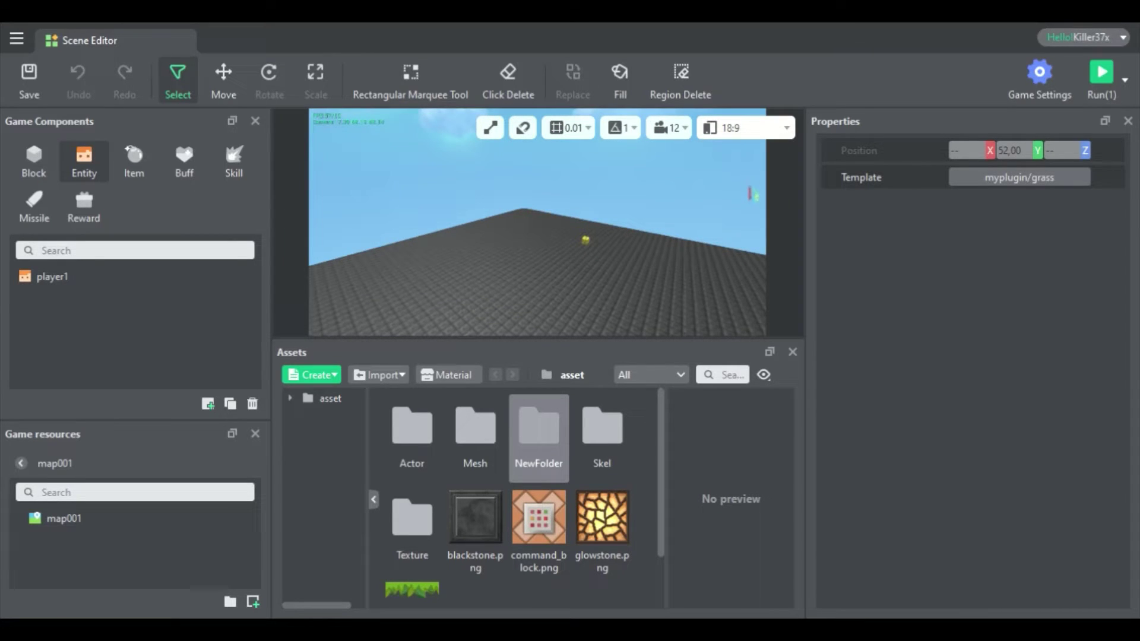
{"action": "key", "text": "Down"}
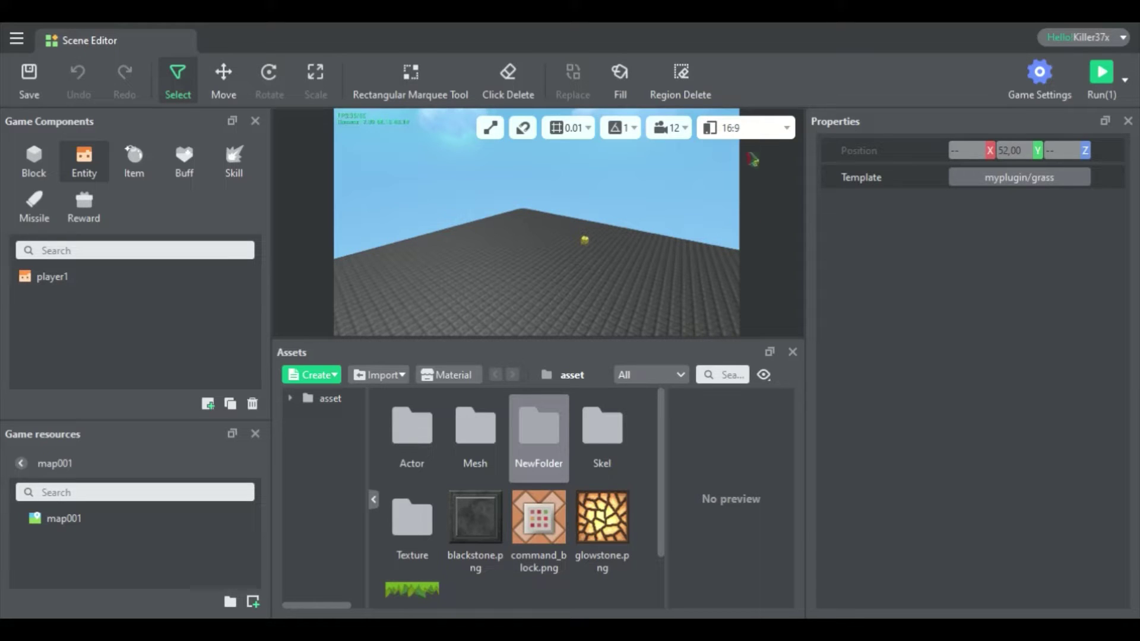
{"action": "key", "text": "Down"}
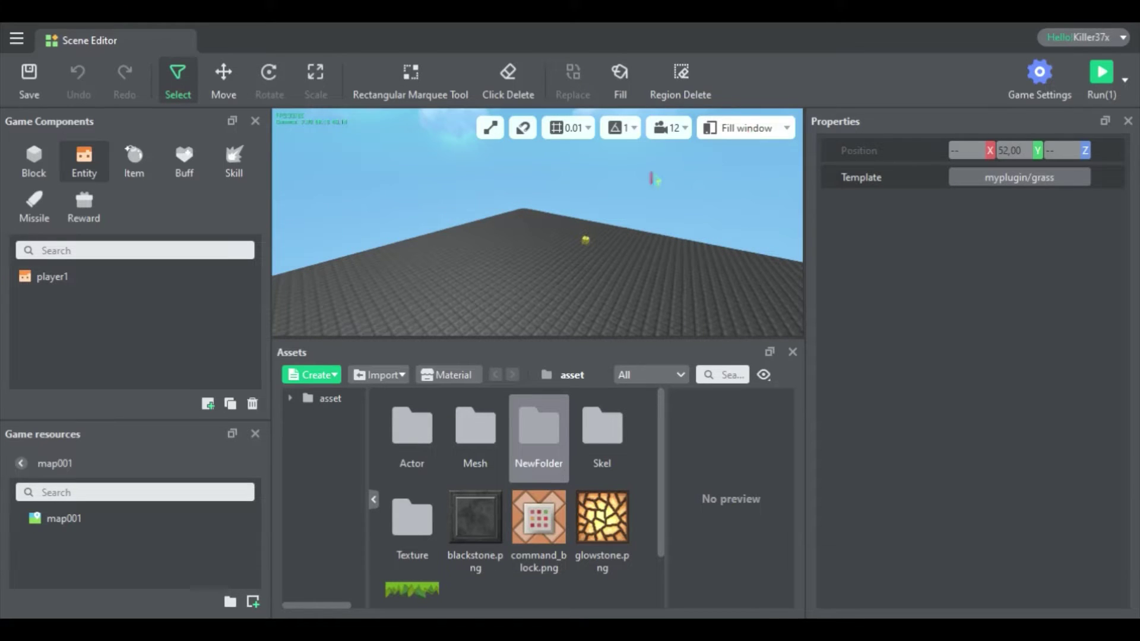
{"action": "key", "text": "Down"}
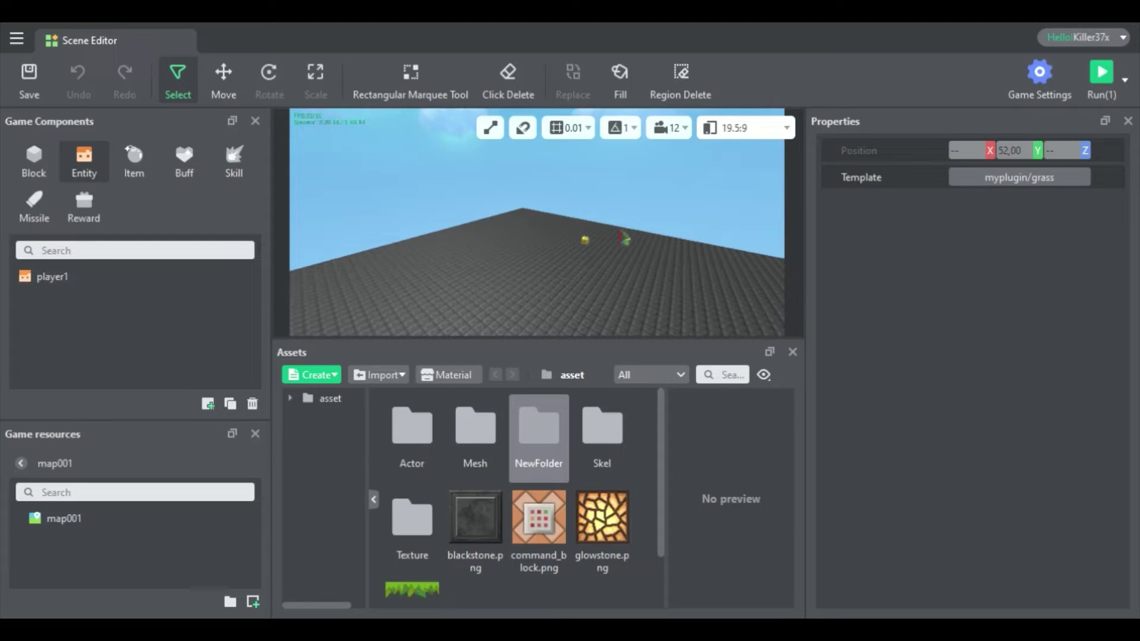
Place a player1 entity on the blackstone floor of map001.
{"action": "left_click", "coordinate": [623, 238]}
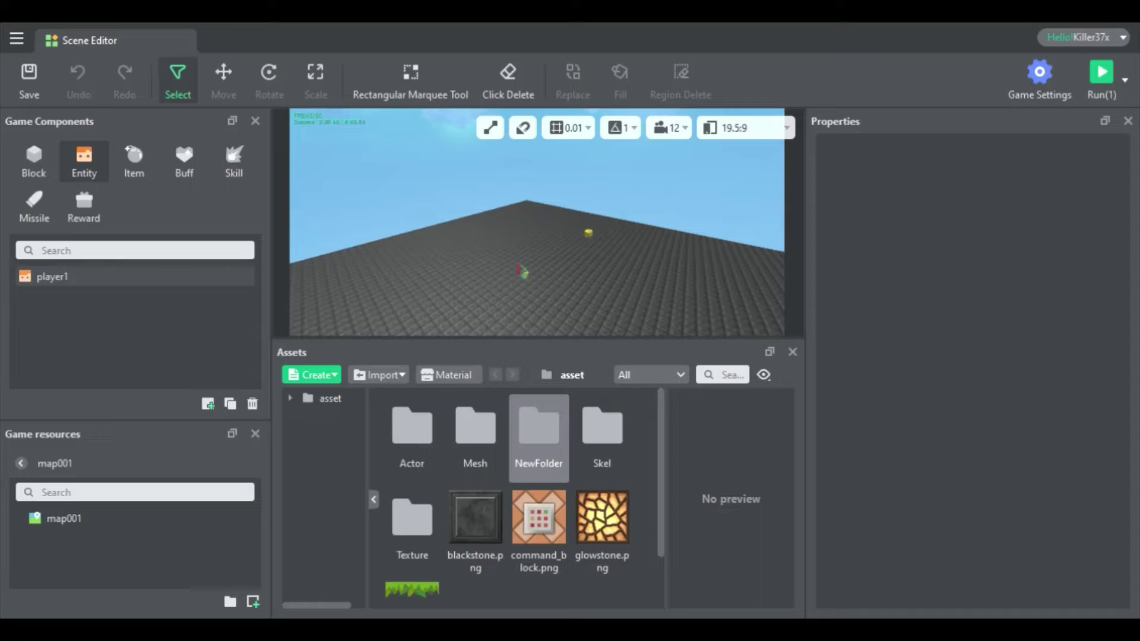
{"action": "left_click", "coordinate": [558, 240]}
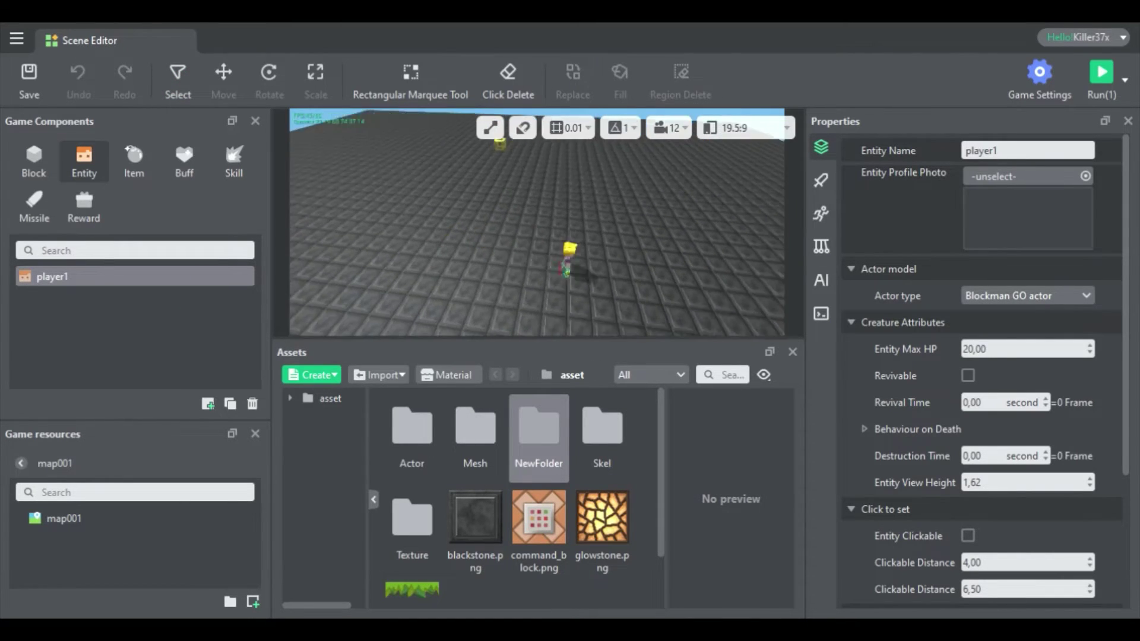
{"action": "left_click", "coordinate": [482, 248]}
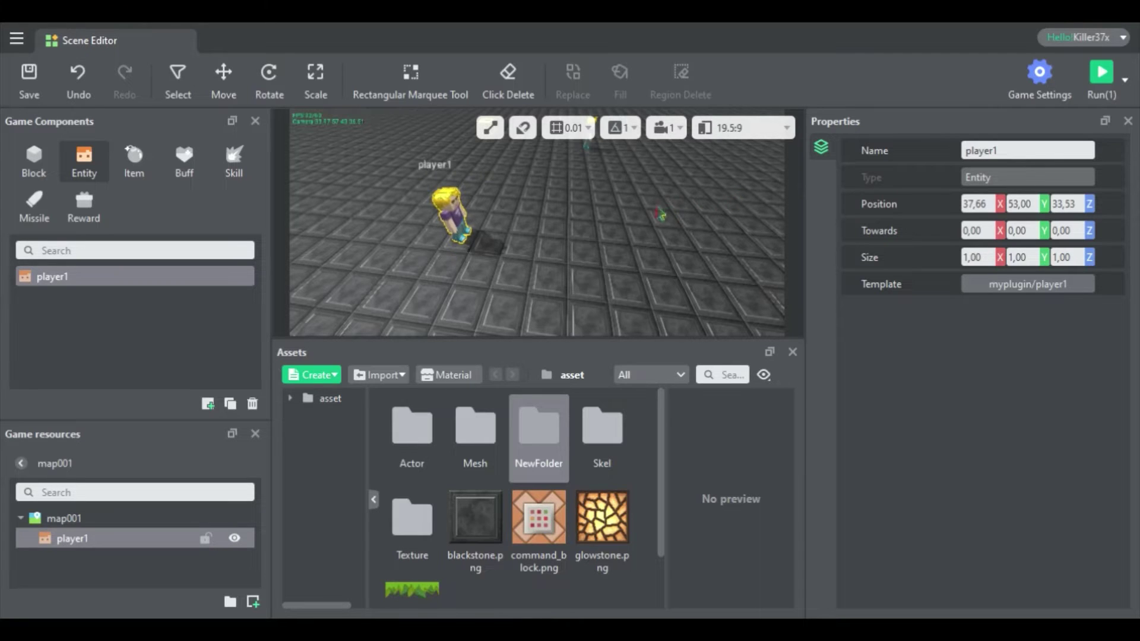
Set the scene camera speed to 12 and view the placed player1 entity from near and far.
{"action": "left_click", "coordinate": [678, 129]}
{"action": "left_click_drag", "start_coordinate": [705, 200], "coordinate": [771, 206]}
{"action": "right_click_drag", "start_coordinate": [550, 244], "coordinate": [530, 244]}
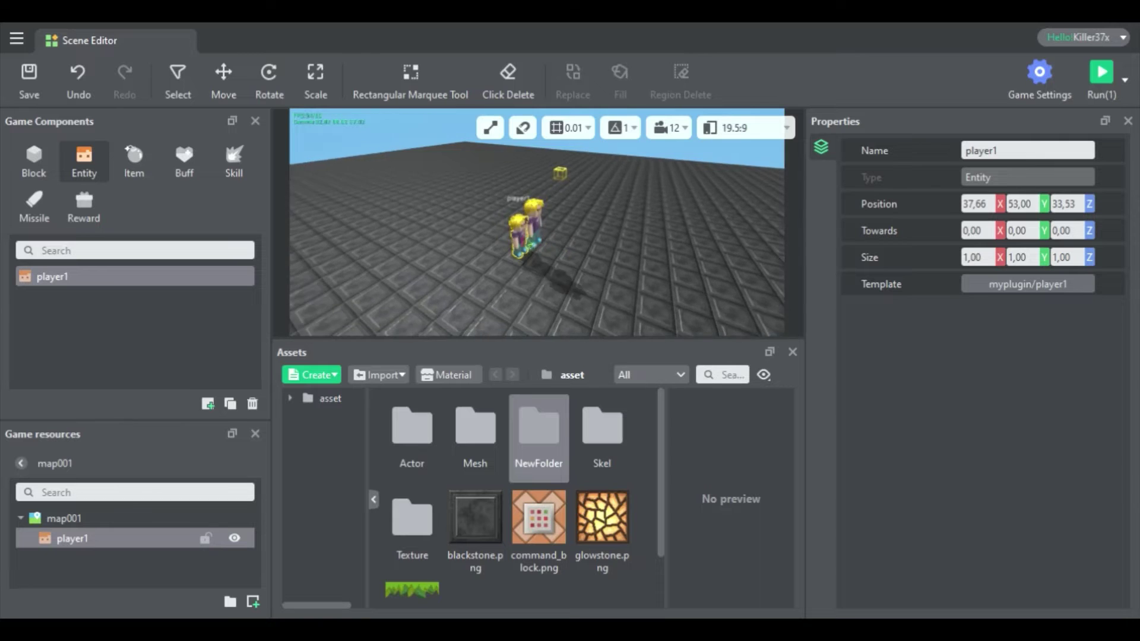
{"action": "scroll", "coordinate": [530, 244], "scroll_direction": "down", "scroll_amount": 3}
{"action": "scroll", "coordinate": [526, 245], "scroll_direction": "up", "scroll_amount": 5}
{"action": "scroll", "coordinate": [522, 247], "scroll_direction": "down", "scroll_amount": 5}
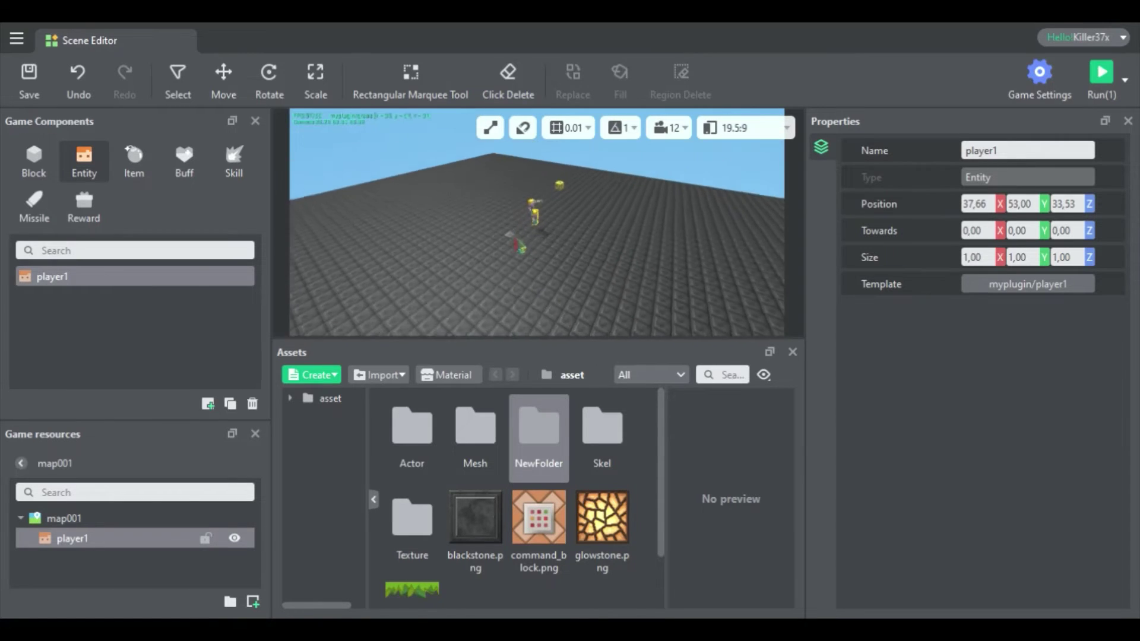
{"action": "scroll", "coordinate": [509, 234], "scroll_direction": "up", "scroll_amount": 5}
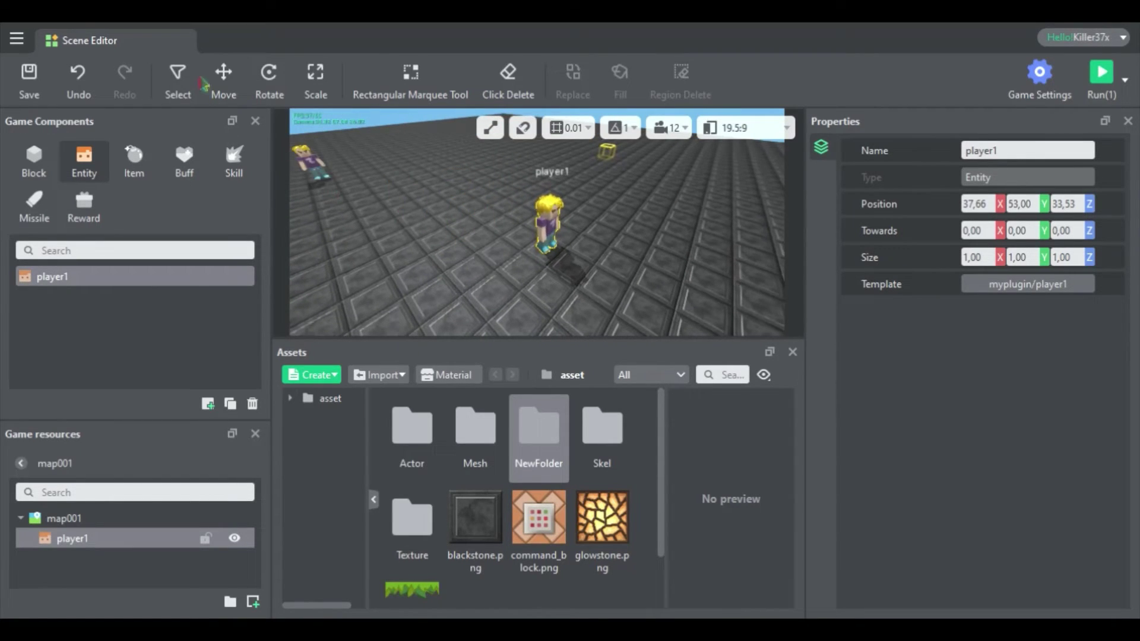
Rotate the placed player1 entity about its vertical axis with varying angle snaps, including 117, ending at a Y direction of -23.
{"action": "left_click", "coordinate": [178, 80]}
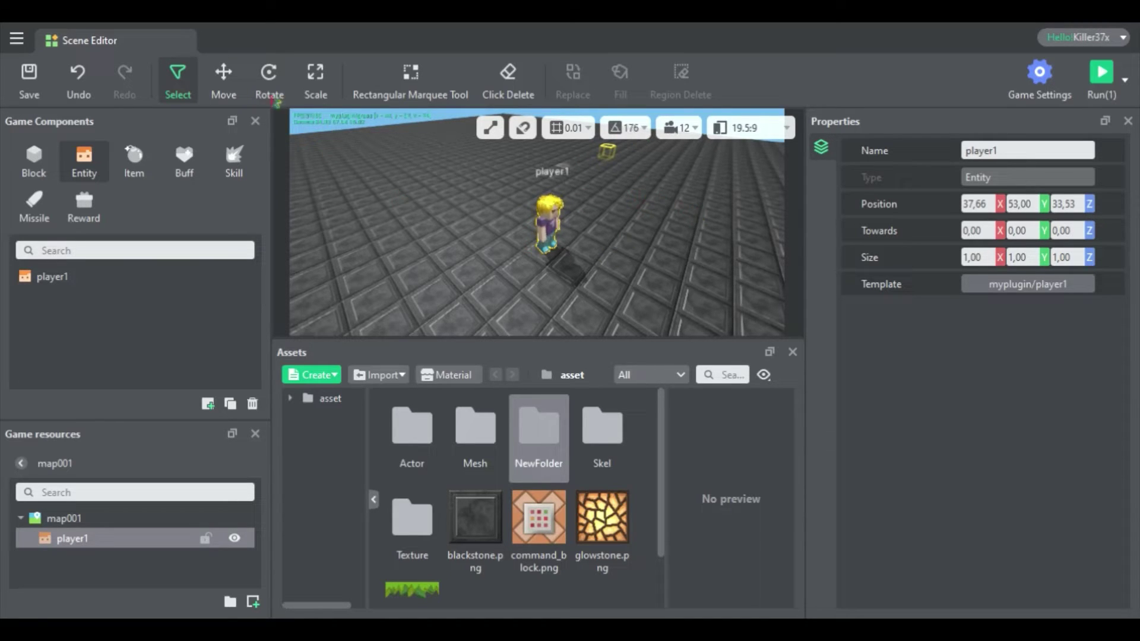
{"action": "left_click", "coordinate": [272, 89]}
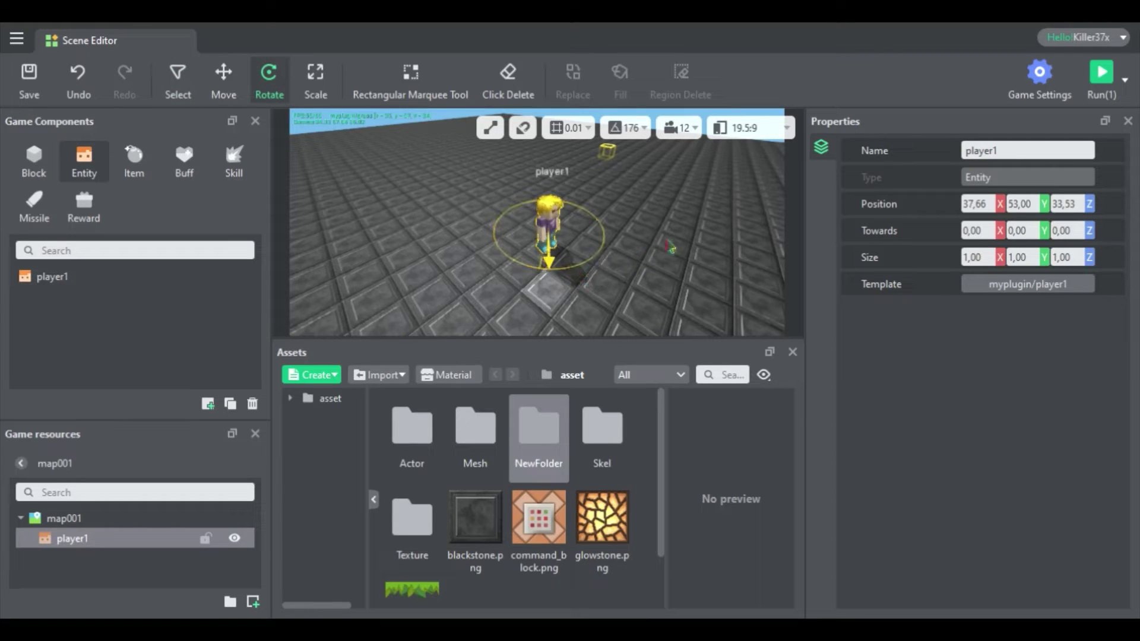
{"action": "left_click_drag", "start_coordinate": [670, 247], "coordinate": [703, 210]}
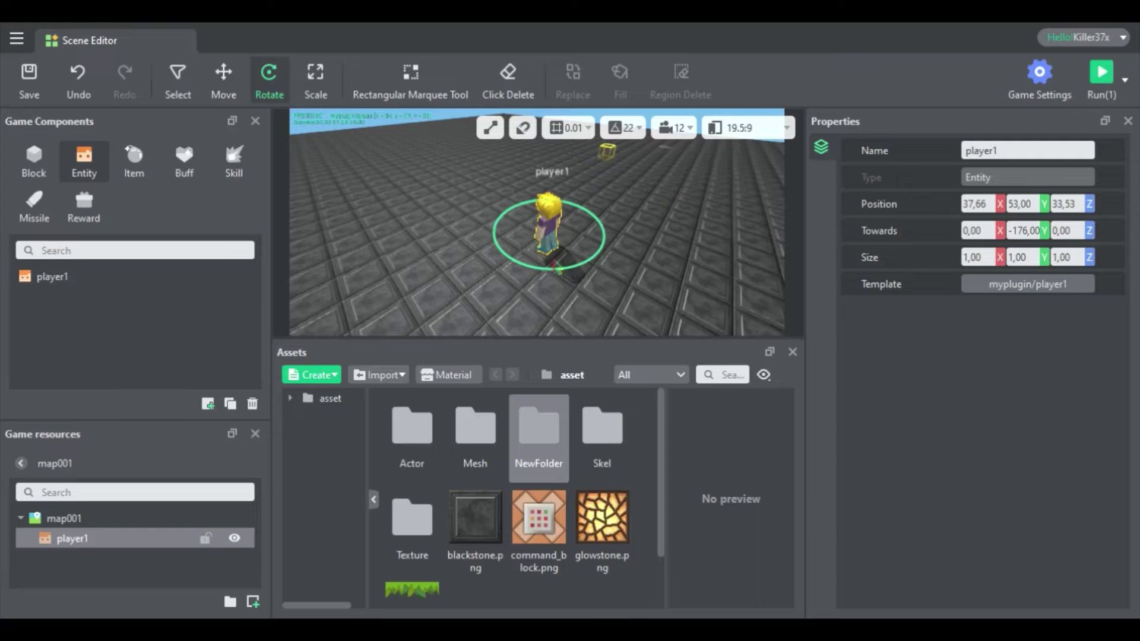
{"action": "left_click_drag", "start_coordinate": [581, 285], "coordinate": [644, 202]}
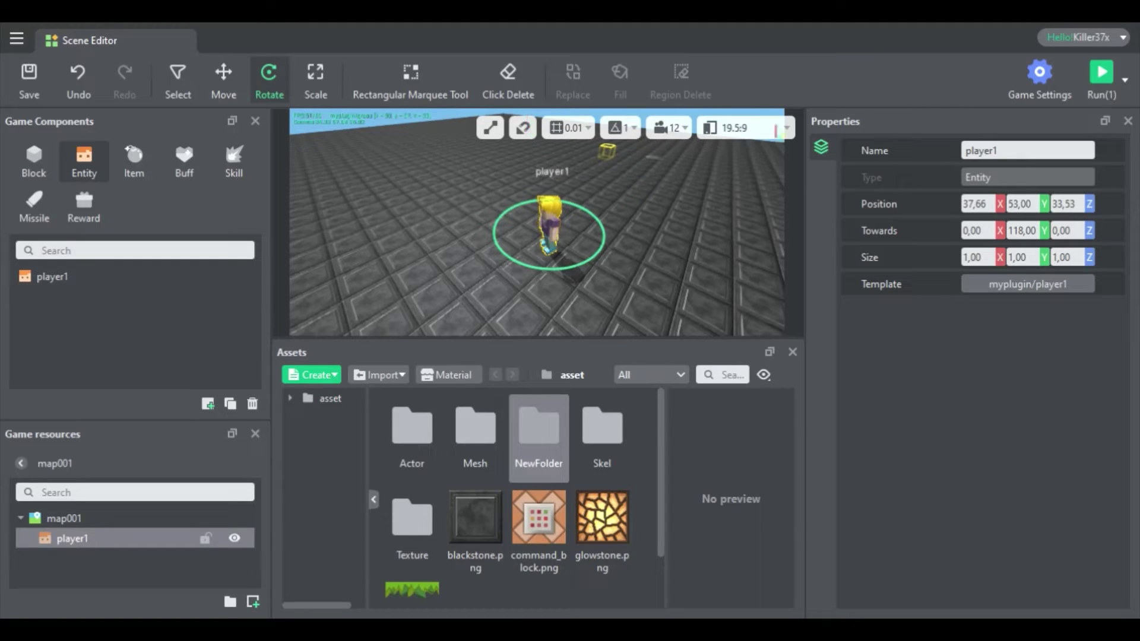
{"action": "left_click_drag", "start_coordinate": [564, 273], "coordinate": [593, 213]}
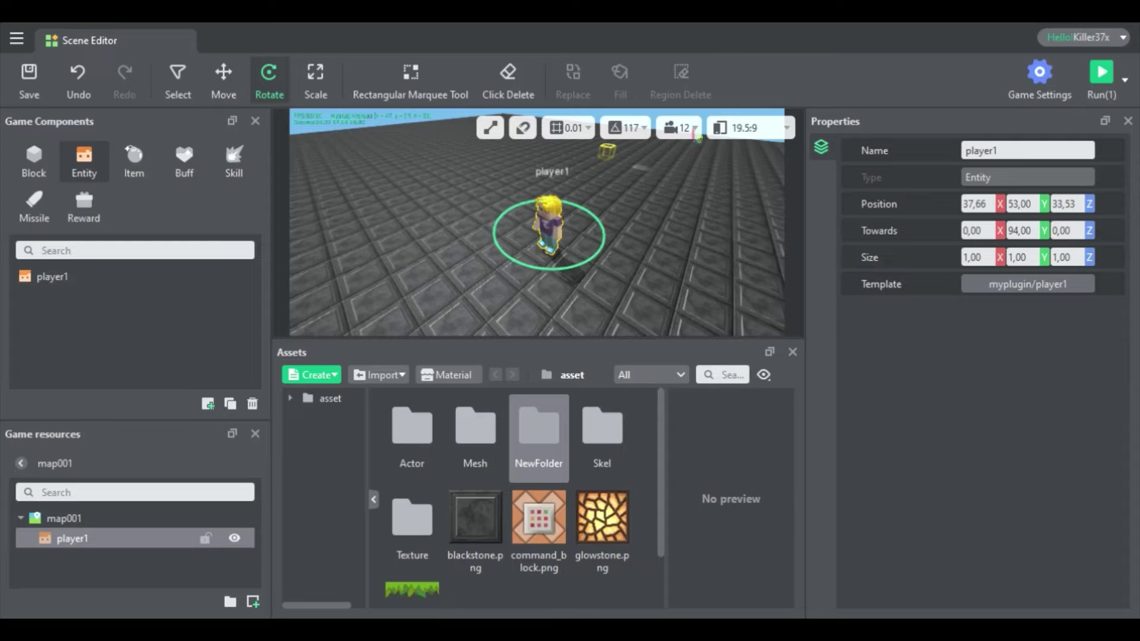
{"action": "left_click_drag", "start_coordinate": [588, 279], "coordinate": [619, 167]}
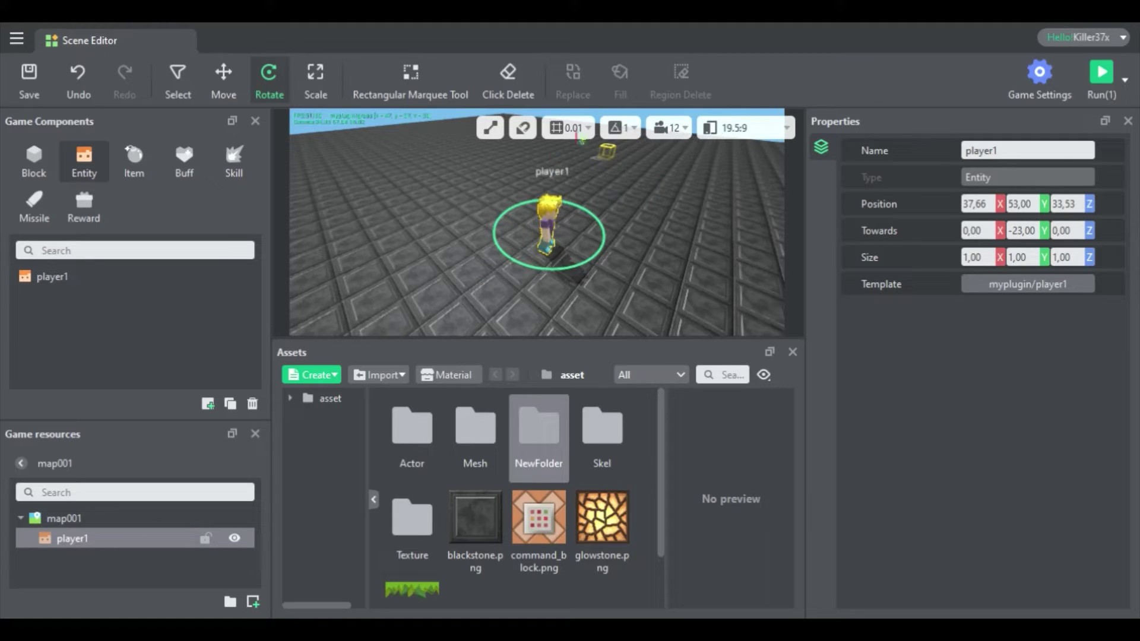
Move player1 back and forth along its Z axis using move snaps of 10 and 0.01, ending at about X 35.14, Z 39.48.
{"action": "left_click", "coordinate": [588, 135]}
{"action": "left_click", "coordinate": [577, 200]}
{"action": "left_click", "coordinate": [232, 78]}
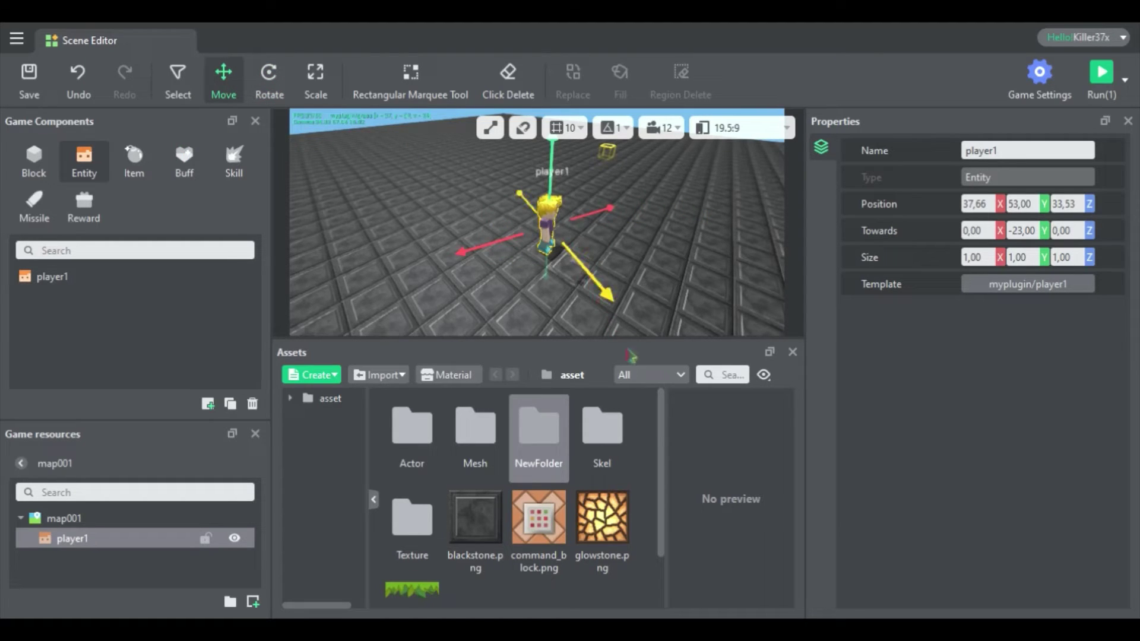
{"action": "scroll", "coordinate": [592, 281], "scroll_direction": "down", "scroll_amount": 3}
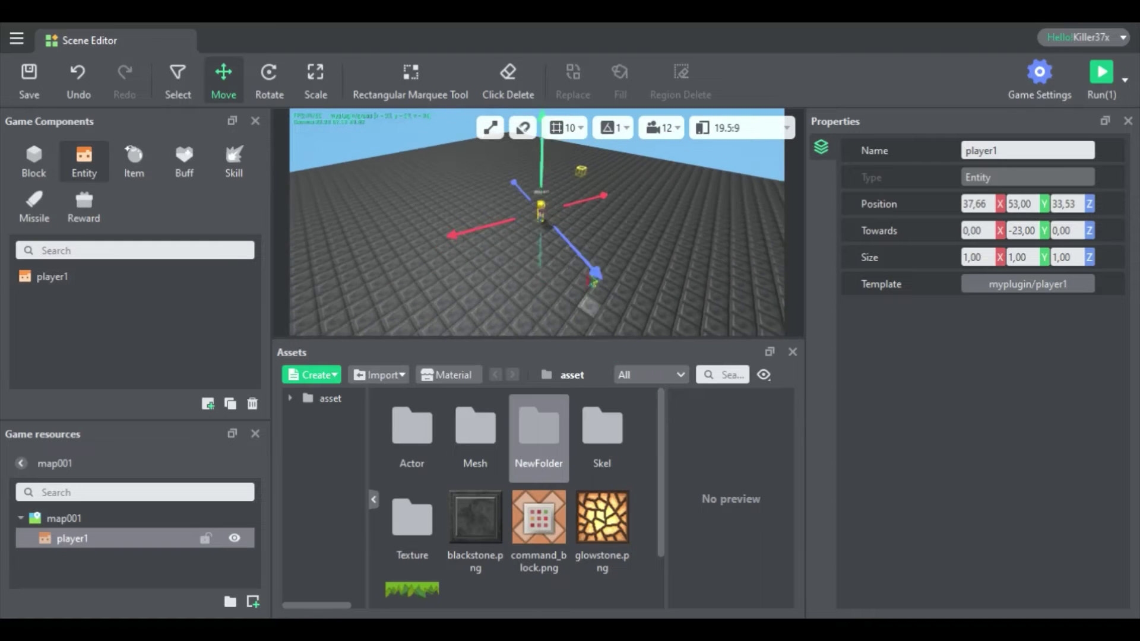
{"action": "left_click_drag", "start_coordinate": [592, 281], "coordinate": [641, 354]}
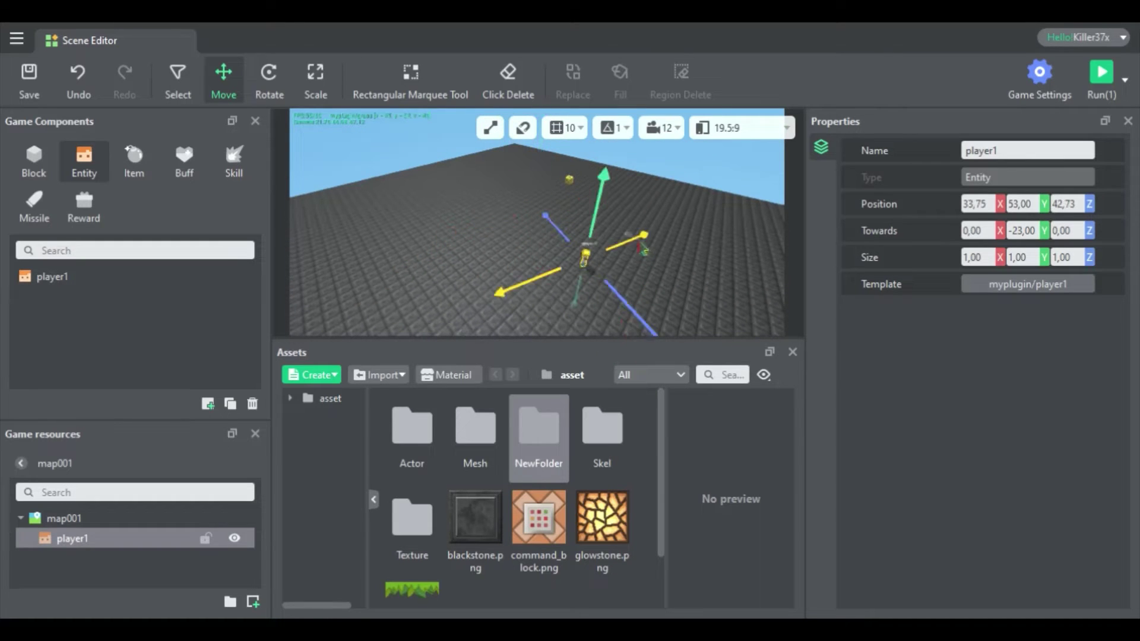
{"action": "mouse_move", "coordinate": [633, 249]}
{"action": "left_mouse_down"}
{"action": "mouse_move", "coordinate": [762, 199]}
{"action": "mouse_move", "coordinate": [630, 248]}
{"action": "mouse_move", "coordinate": [470, 279]}
{"action": "mouse_move", "coordinate": [618, 245]}
{"action": "left_mouse_up"}
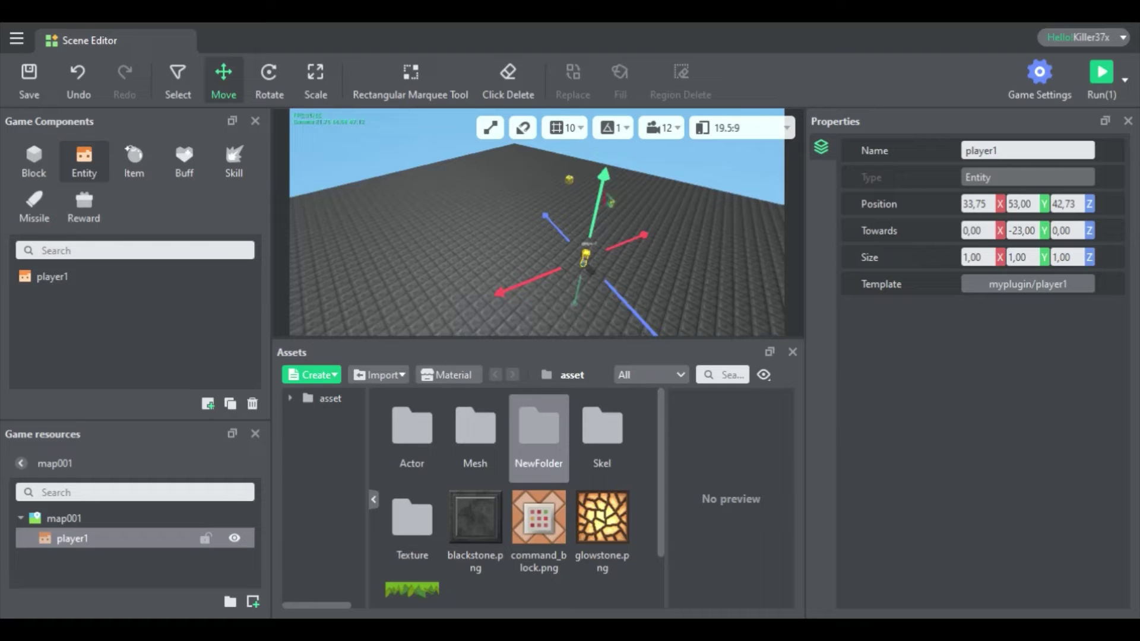
{"action": "left_click", "coordinate": [527, 204]}
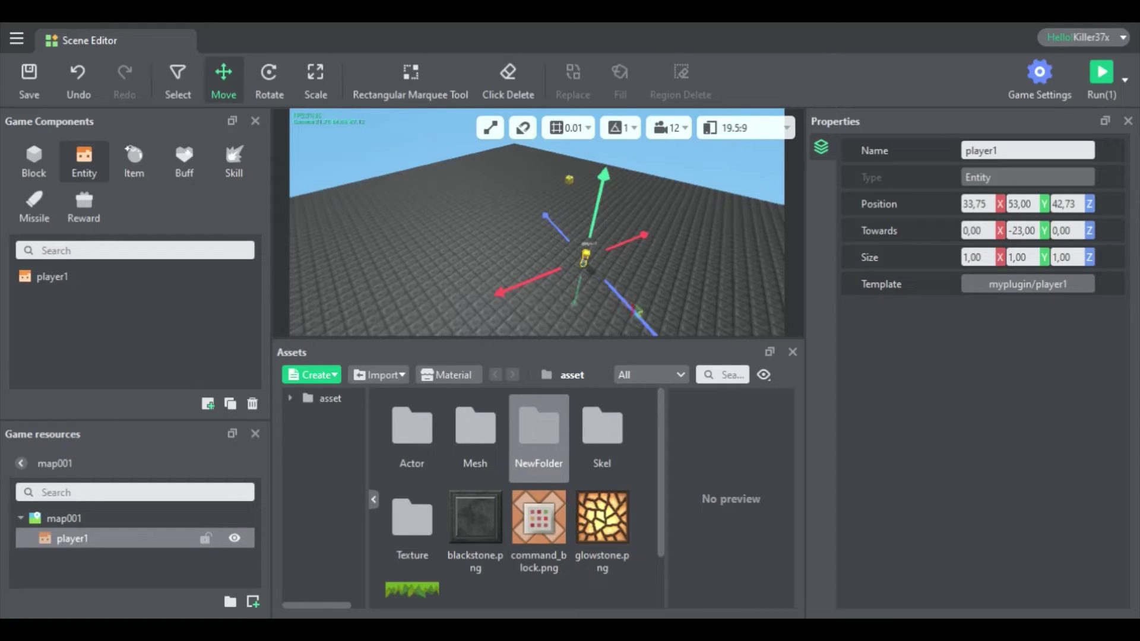
{"action": "left_click_drag", "start_coordinate": [637, 315], "coordinate": [601, 280]}
{"action": "scroll", "coordinate": [608, 297], "scroll_direction": "up", "scroll_amount": 5}
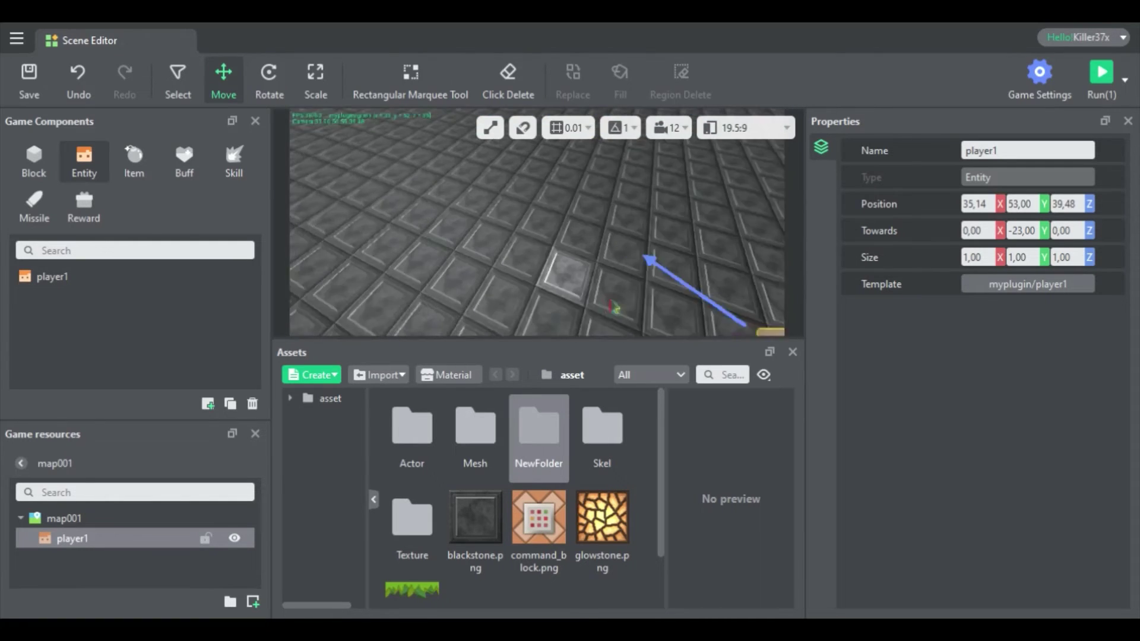
{"action": "right_click_drag", "start_coordinate": [610, 308], "coordinate": [297, 231]}
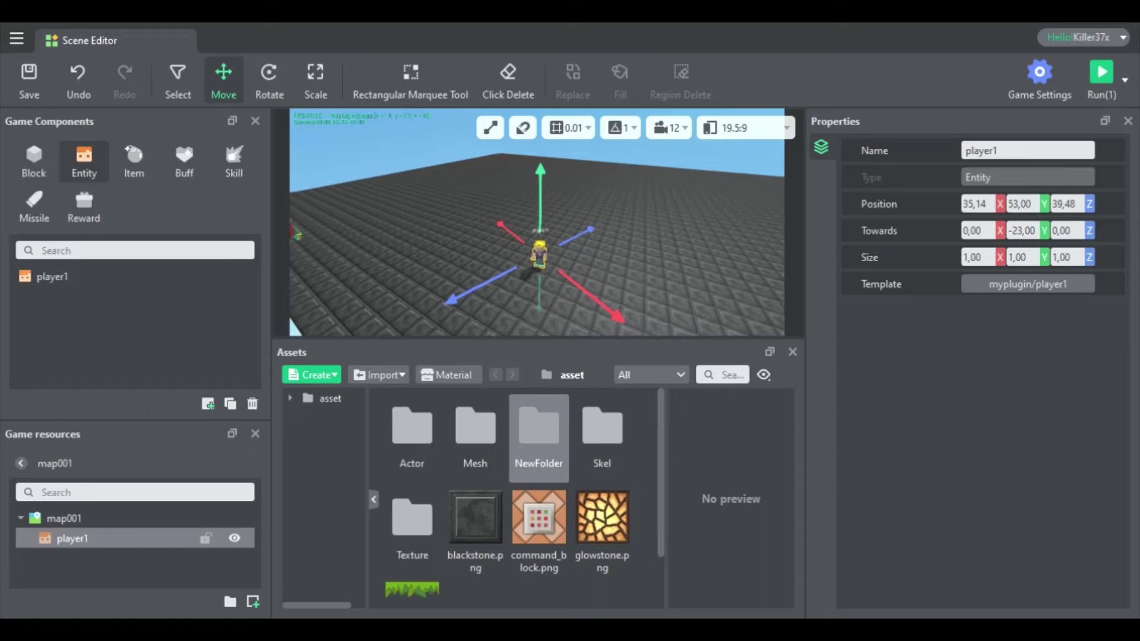
Scale player1 to about 11.24 in X, 5.64 in Y and 13.87 in Z, trying snaps of 9 and 0.01.
{"action": "left_click", "coordinate": [325, 87]}
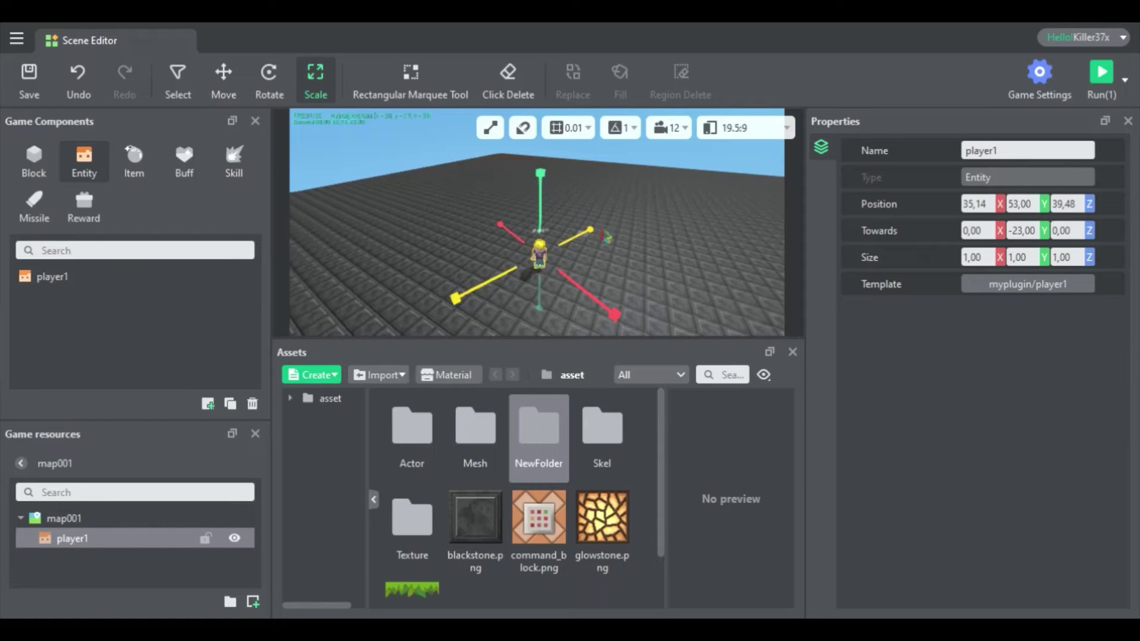
{"action": "left_click_drag", "start_coordinate": [606, 236], "coordinate": [576, 132]}
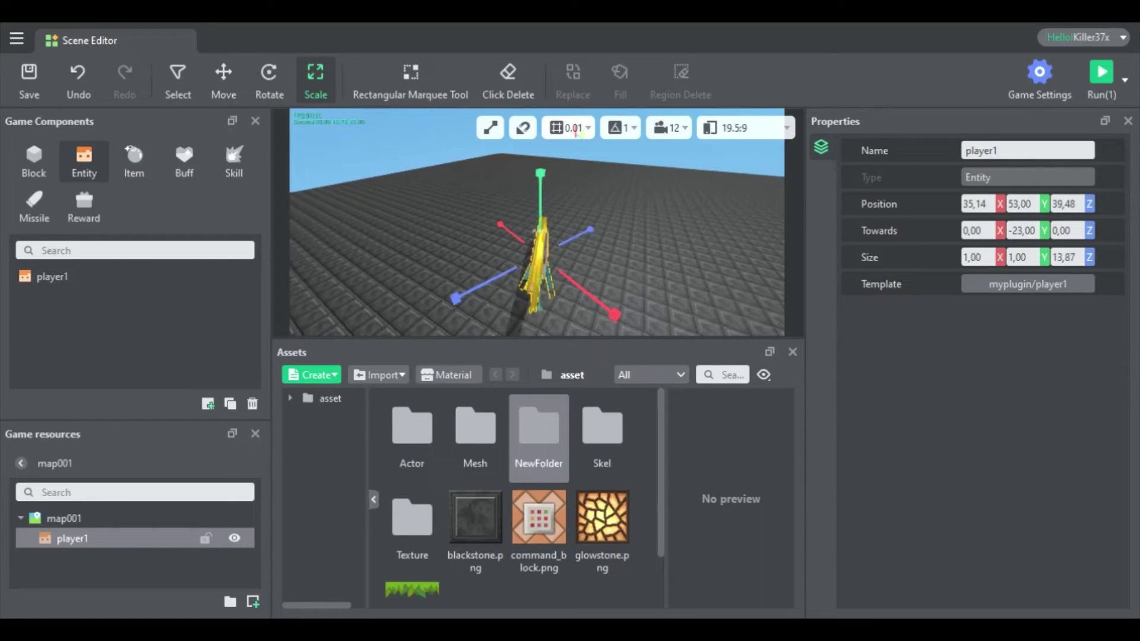
{"action": "left_click", "coordinate": [574, 193]}
{"action": "left_click", "coordinate": [415, 159]}
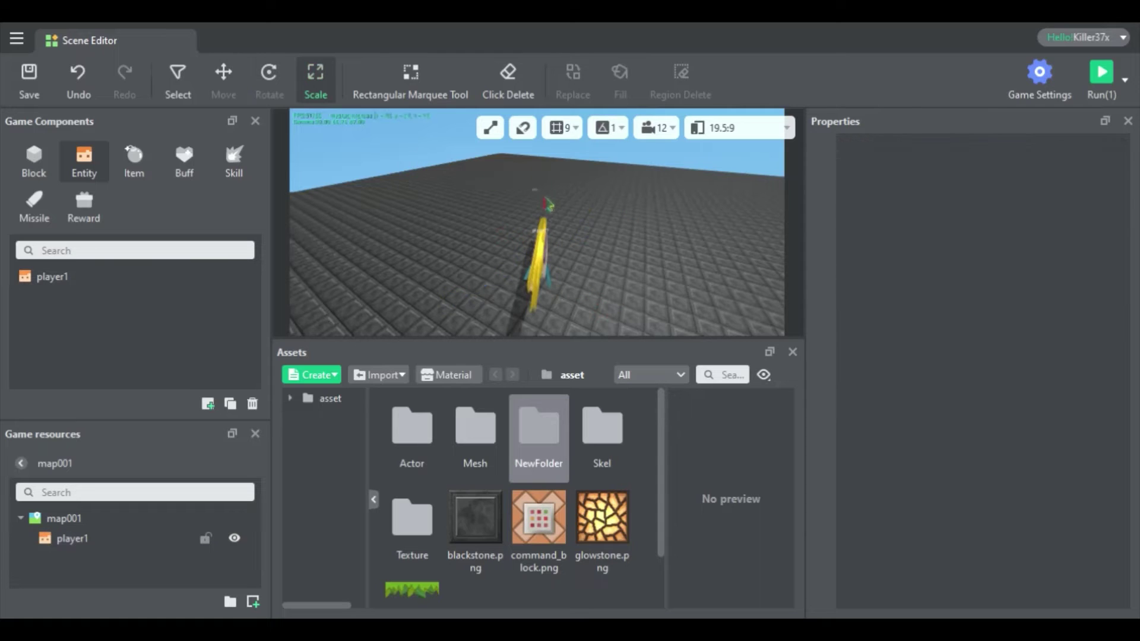
{"action": "left_click", "coordinate": [555, 256]}
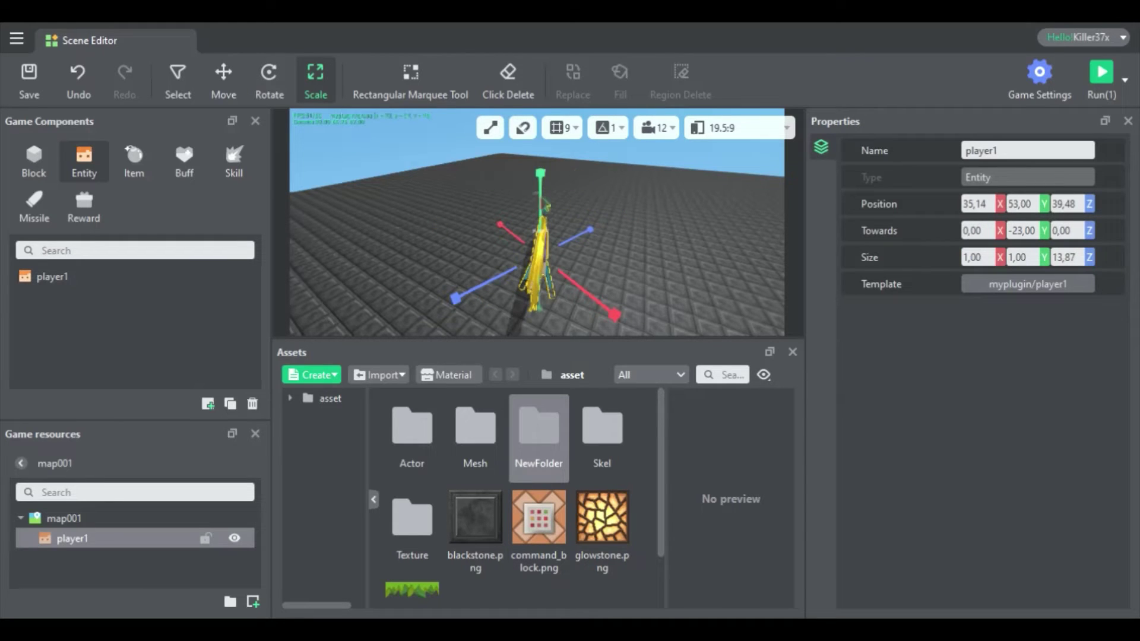
{"action": "left_click_drag", "start_coordinate": [540, 173], "coordinate": [556, 78]}
{"action": "scroll", "coordinate": [546, 190], "scroll_direction": "down", "scroll_amount": 5}
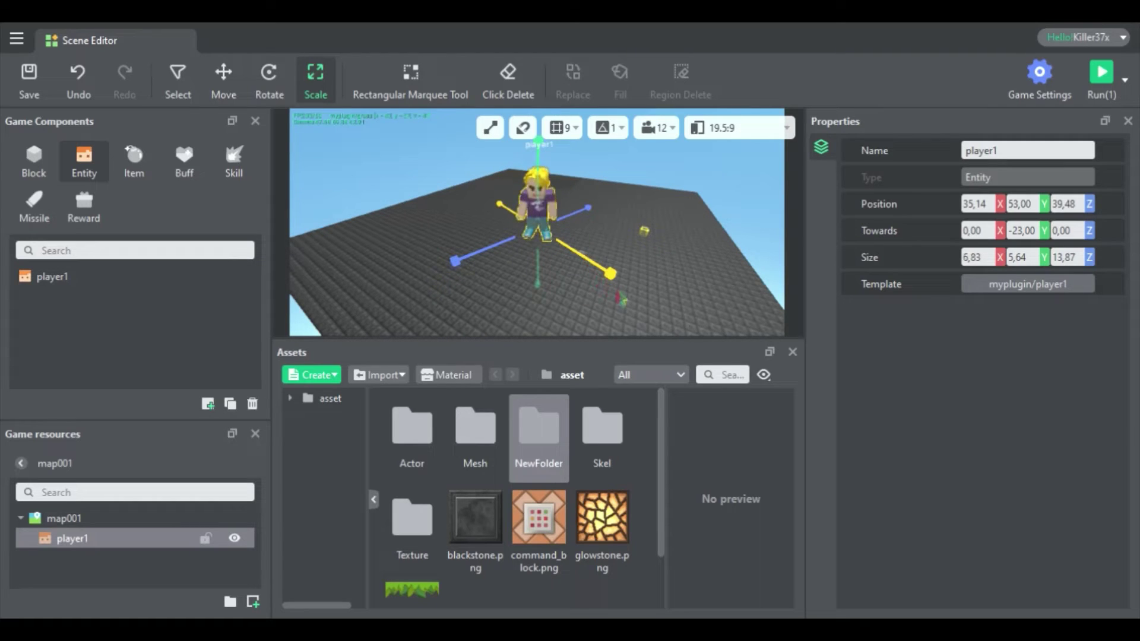
{"action": "left_click_drag", "start_coordinate": [619, 298], "coordinate": [654, 313]}
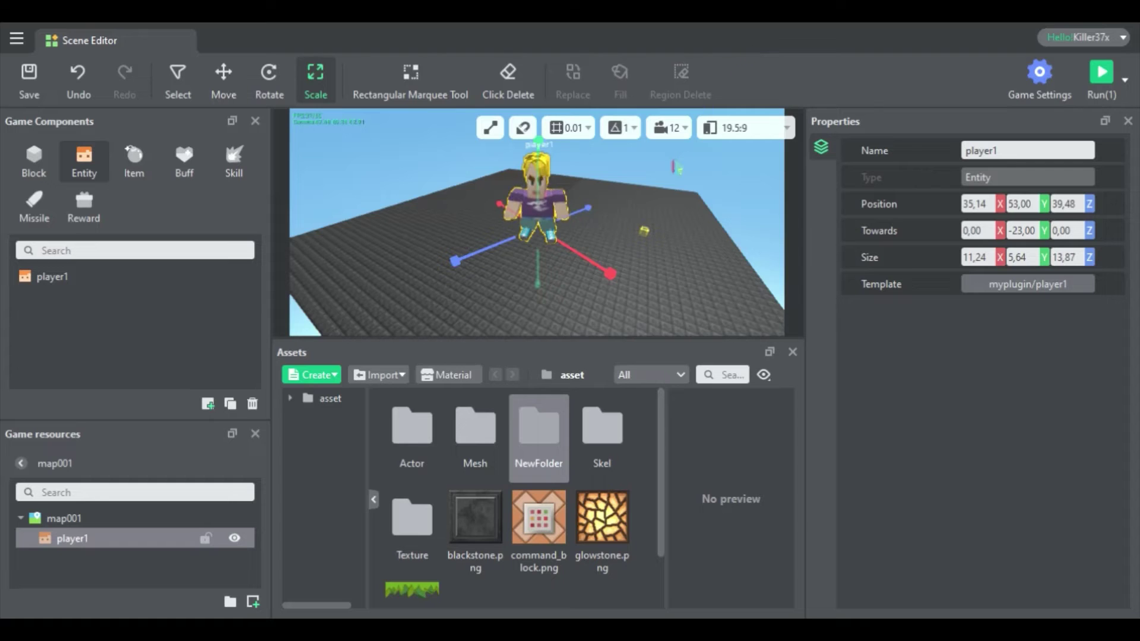
Enlarge player1 further to a size of about 15.77 in X, 14.15 in Y and 19.43 in Z.
{"action": "scroll", "coordinate": [663, 163], "scroll_direction": "up", "scroll_amount": 6}
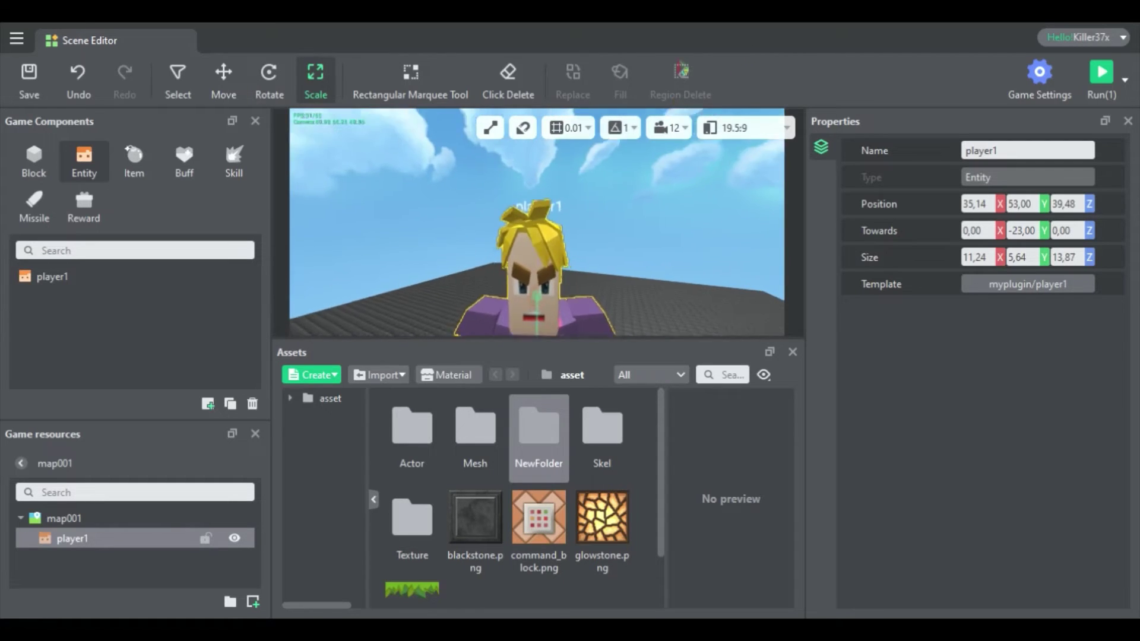
{"action": "scroll", "coordinate": [627, 187], "scroll_direction": "down", "scroll_amount": 5}
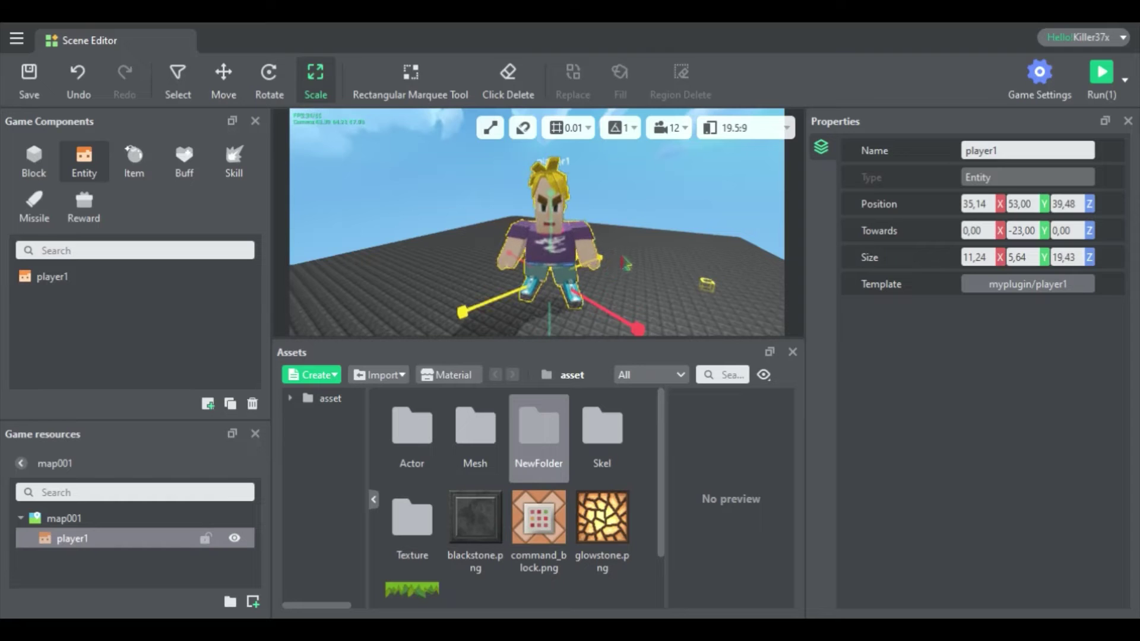
{"action": "left_click_drag", "start_coordinate": [565, 188], "coordinate": [567, 119]}
{"action": "right_click_drag", "start_coordinate": [745, 219], "coordinate": [736, 282]}
{"action": "scroll", "coordinate": [741, 239], "scroll_direction": "down", "scroll_amount": 4}
{"action": "scroll", "coordinate": [741, 171], "scroll_direction": "up", "scroll_amount": 5}
{"action": "scroll", "coordinate": [741, 171], "scroll_direction": "down", "scroll_amount": 4}
{"action": "scroll", "coordinate": [736, 282], "scroll_direction": "down", "scroll_amount": 3}
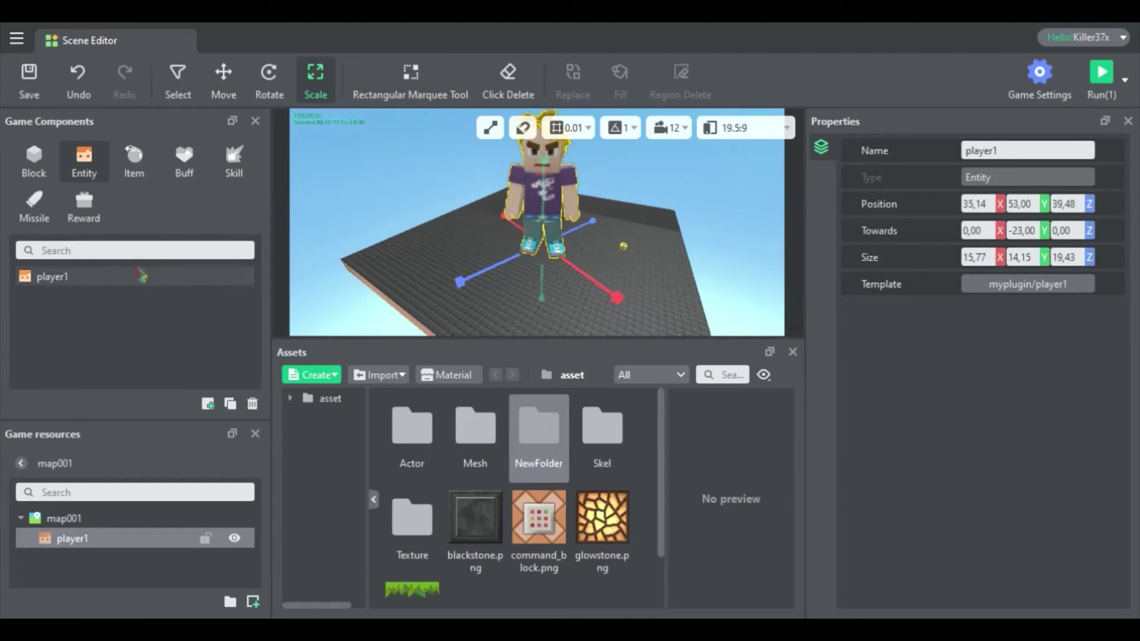
{"action": "right_click_drag", "start_coordinate": [708, 243], "coordinate": [704, 214]}
{"action": "scroll", "coordinate": [702, 215], "scroll_direction": "down", "scroll_amount": 5}
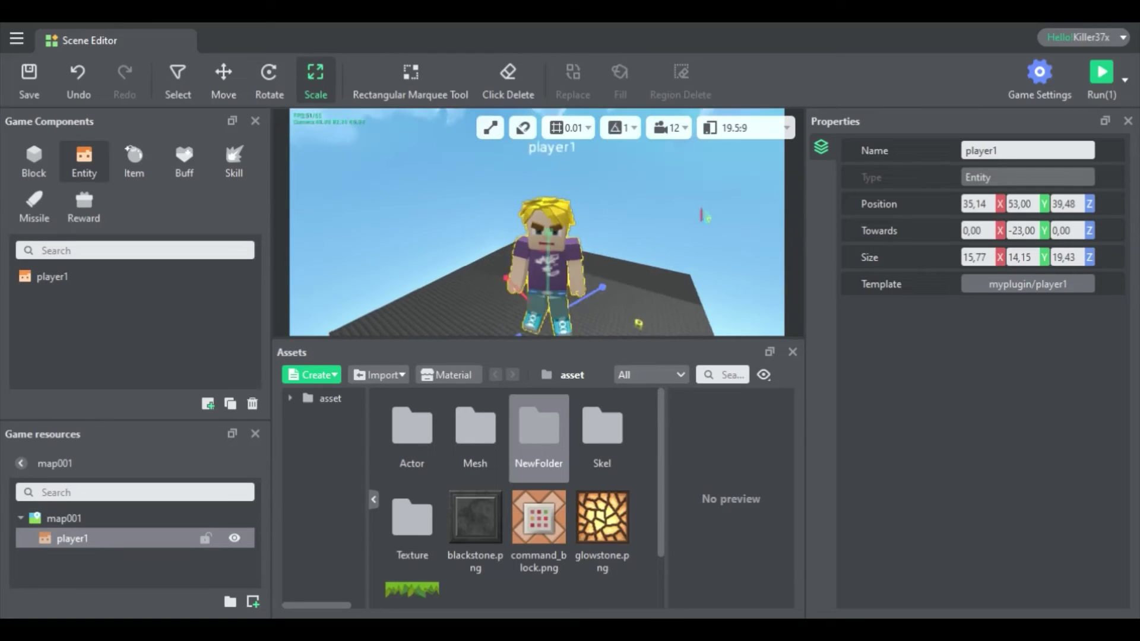
{"action": "scroll", "coordinate": [704, 214], "scroll_direction": "up", "scroll_amount": 5}
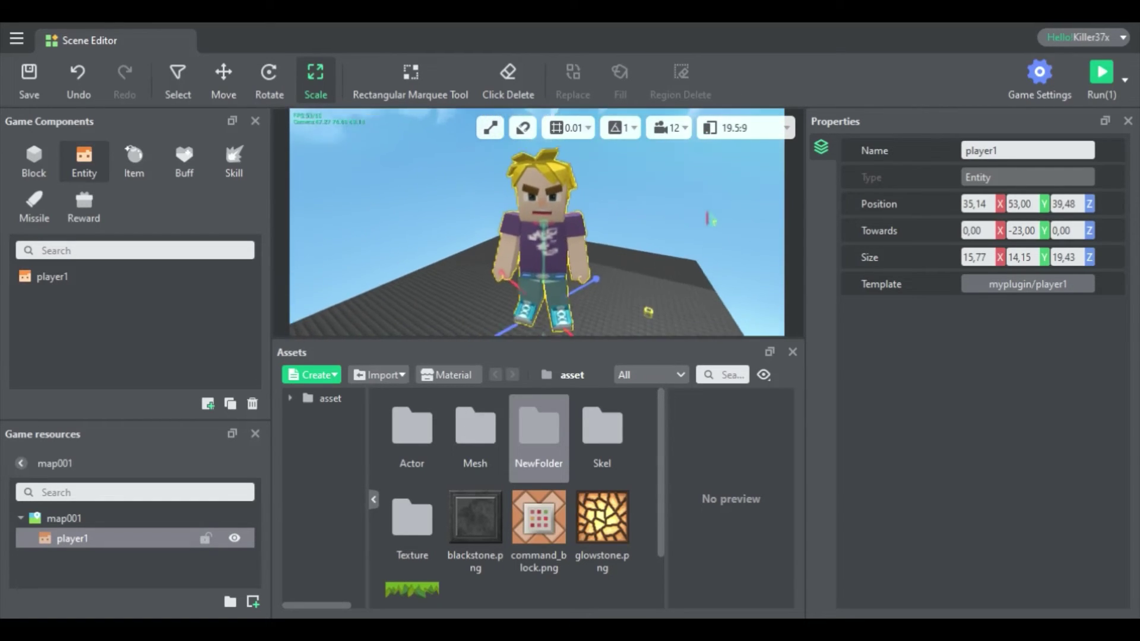
{"action": "mouse_move", "coordinate": [707, 215]}
{"action": "right_mouse_down"}
{"action": "mouse_move", "coordinate": [711, 225]}
{"action": "mouse_move", "coordinate": [695, 197]}
{"action": "right_mouse_up"}
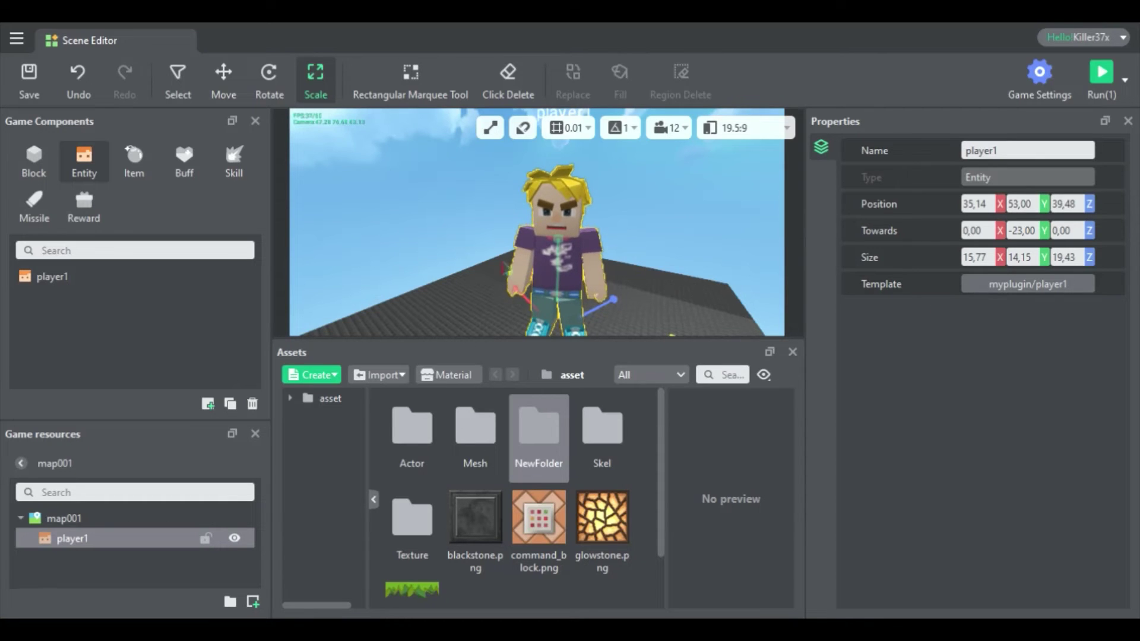
Create a new Grass block component and map the green grass-fringe texture to its Above face.
{"action": "left_click", "coordinate": [41, 169]}
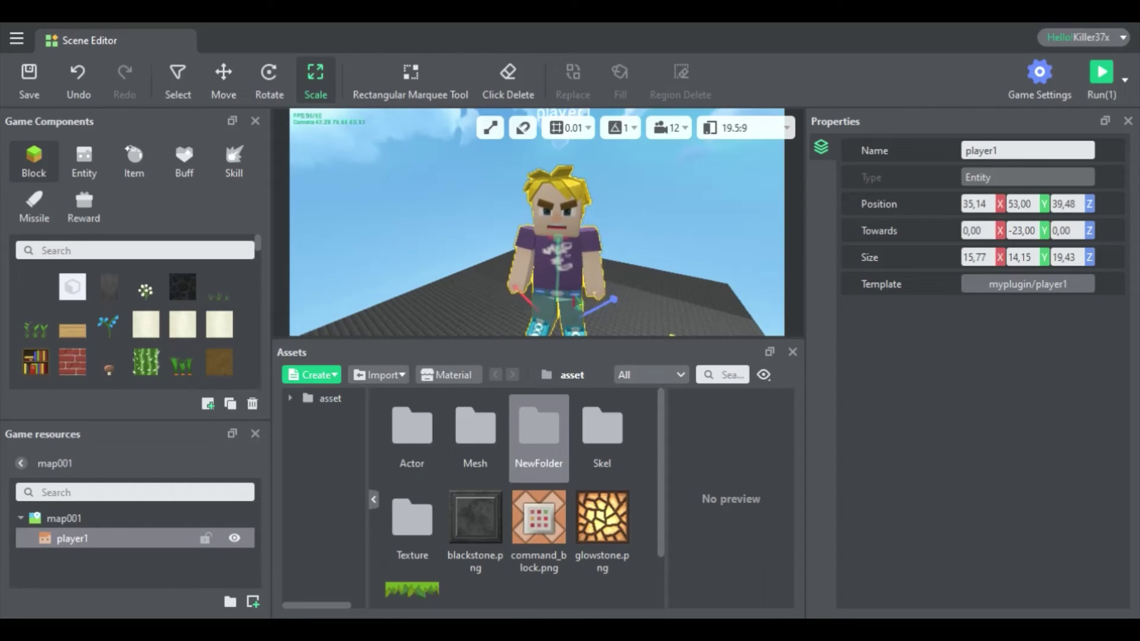
{"action": "left_click", "coordinate": [650, 309]}
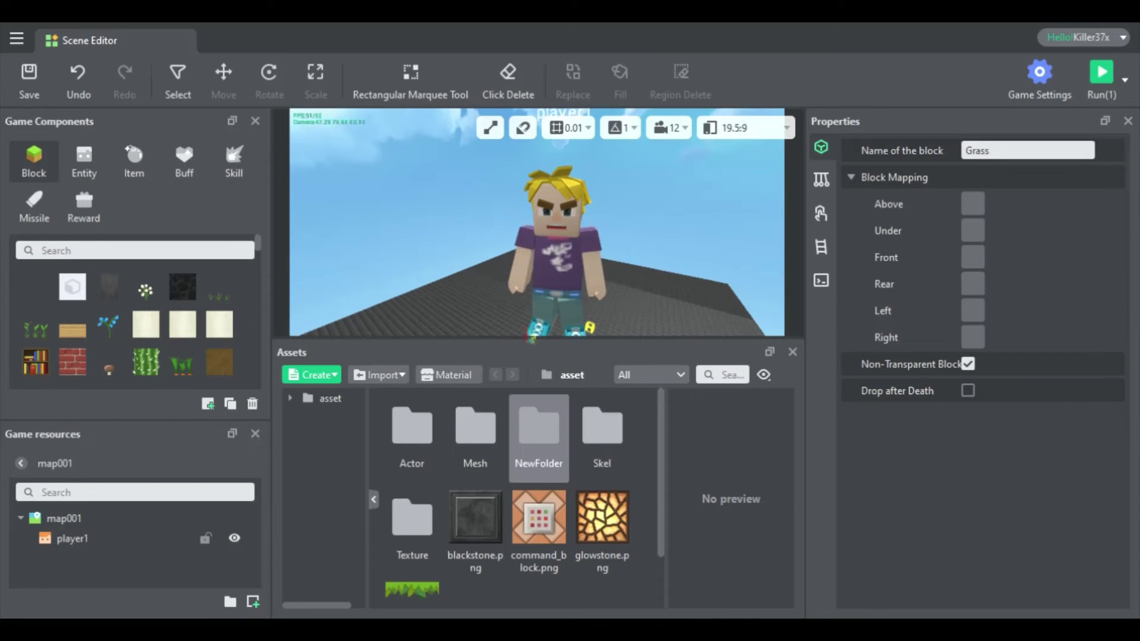
{"action": "key", "text": "w"}
{"action": "right_click_drag", "start_coordinate": [518, 259], "coordinate": [507, 342]}
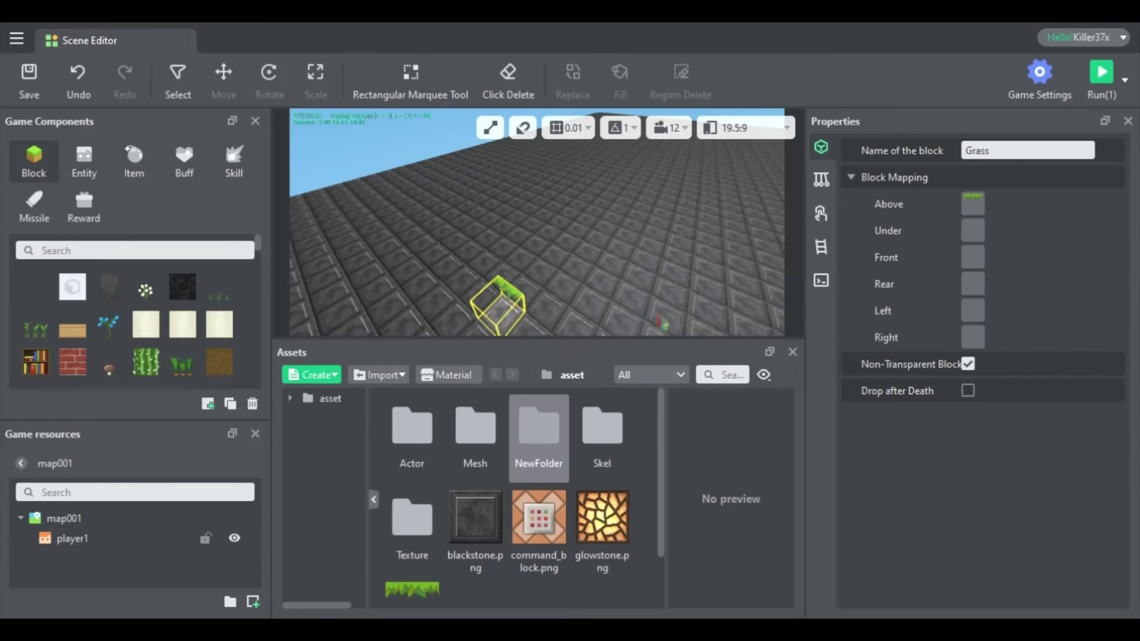
Map the green grass-fringe texture to the Under, Front, Rear, Left and Right faces of the new Grass block.
{"action": "double_click", "coordinate": [544, 330]}
{"action": "left_click", "coordinate": [974, 264]}
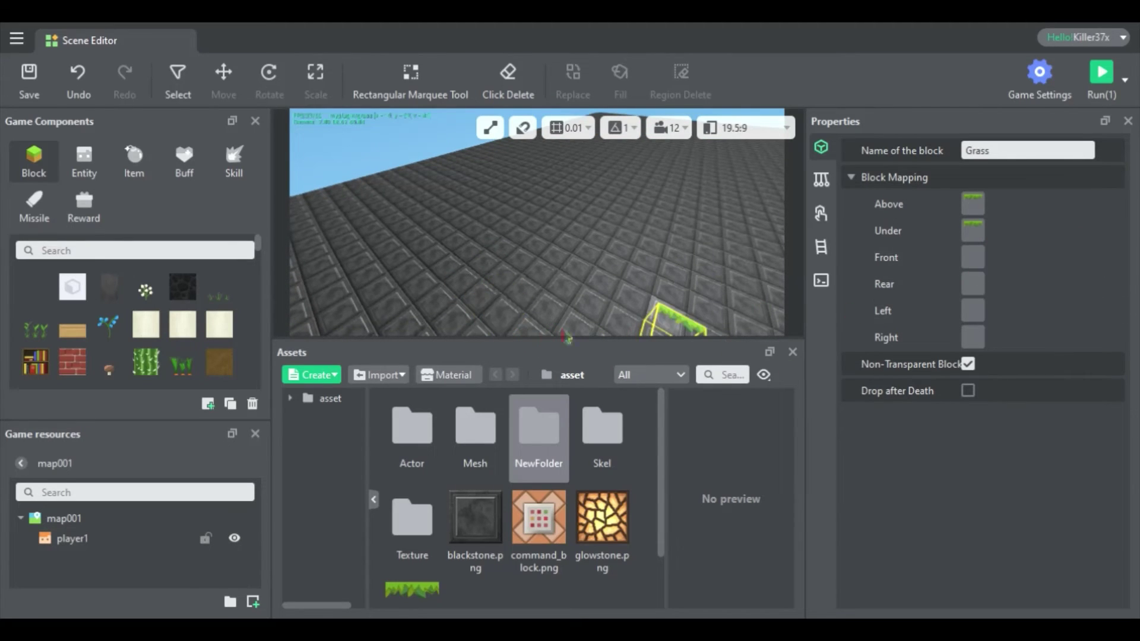
{"action": "double_click", "coordinate": [526, 337]}
{"action": "left_click", "coordinate": [973, 284]}
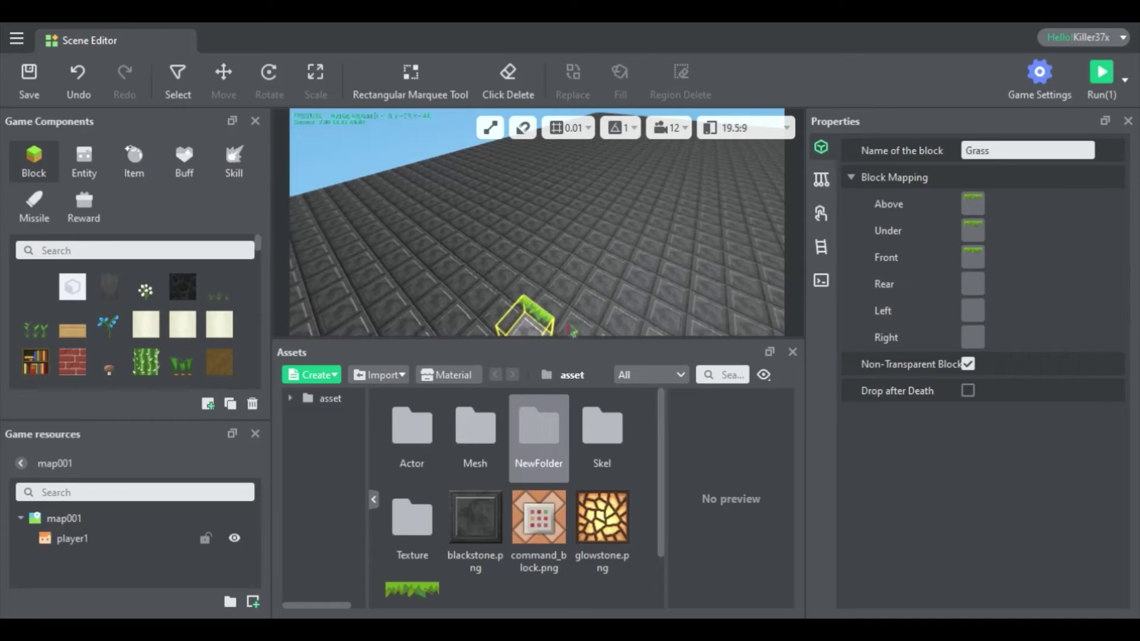
{"action": "double_click", "coordinate": [555, 324]}
{"action": "left_click", "coordinate": [974, 312]}
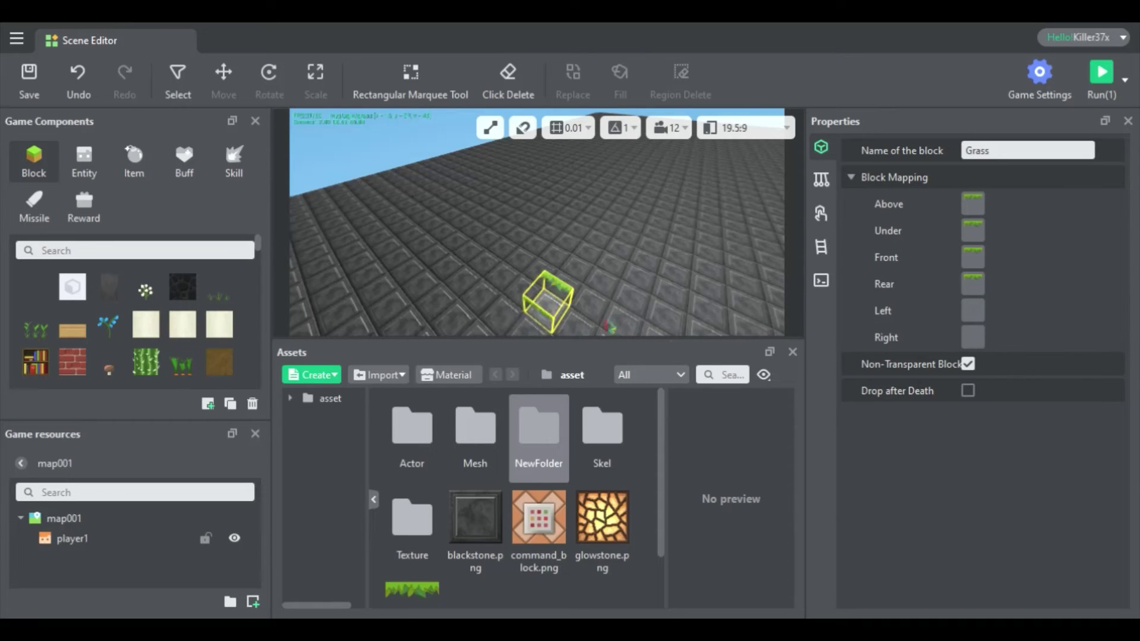
{"action": "double_click", "coordinate": [541, 323]}
{"action": "left_click", "coordinate": [976, 344]}
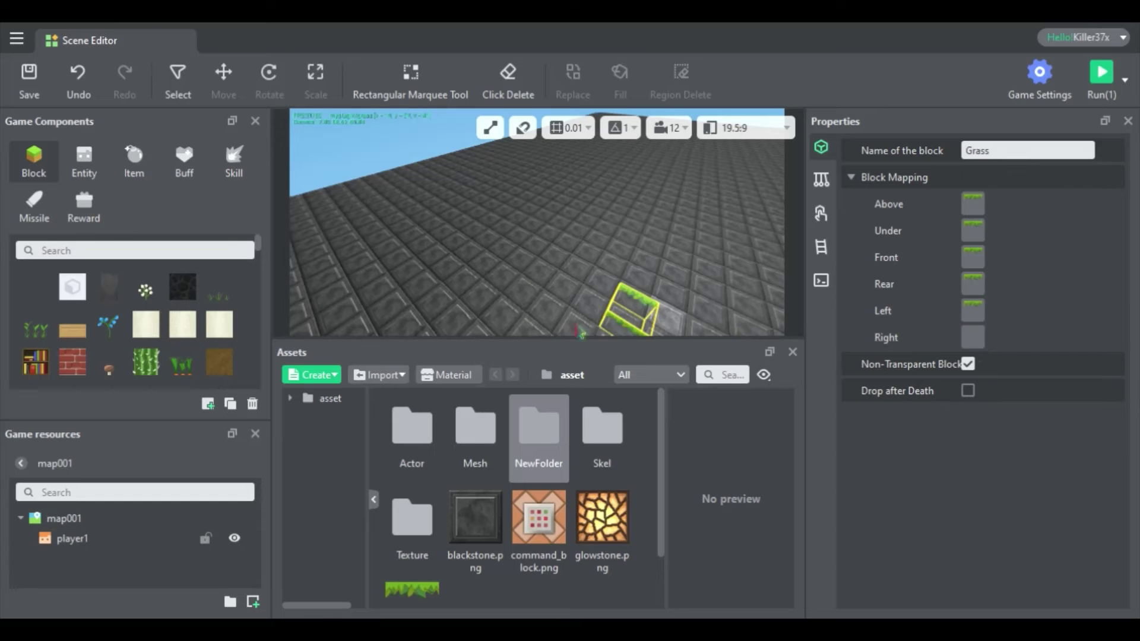
{"action": "double_click", "coordinate": [531, 318]}
Place two of the new Grass blocks side by side on the blackstone floor at X 13 and 14, Y 53, Z 40.
{"action": "scroll", "coordinate": [543, 267], "scroll_direction": "up", "scroll_amount": 5}
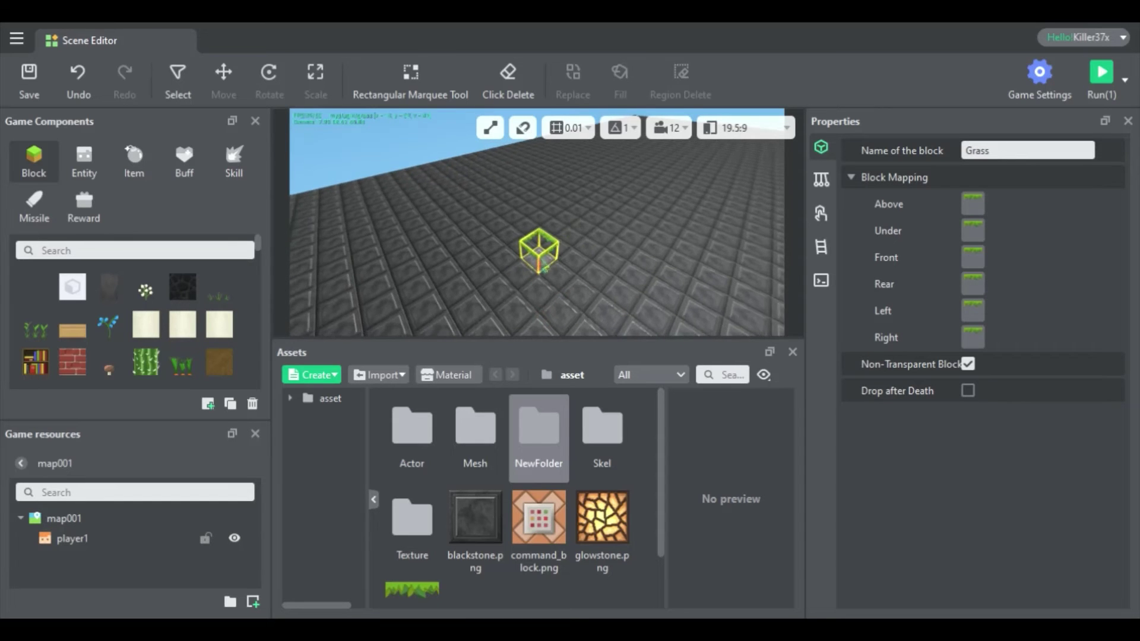
{"action": "right_click_drag", "start_coordinate": [602, 274], "coordinate": [564, 282]}
{"action": "left_click", "coordinate": [552, 283]}
{"action": "right_click_drag", "start_coordinate": [706, 270], "coordinate": [765, 255]}
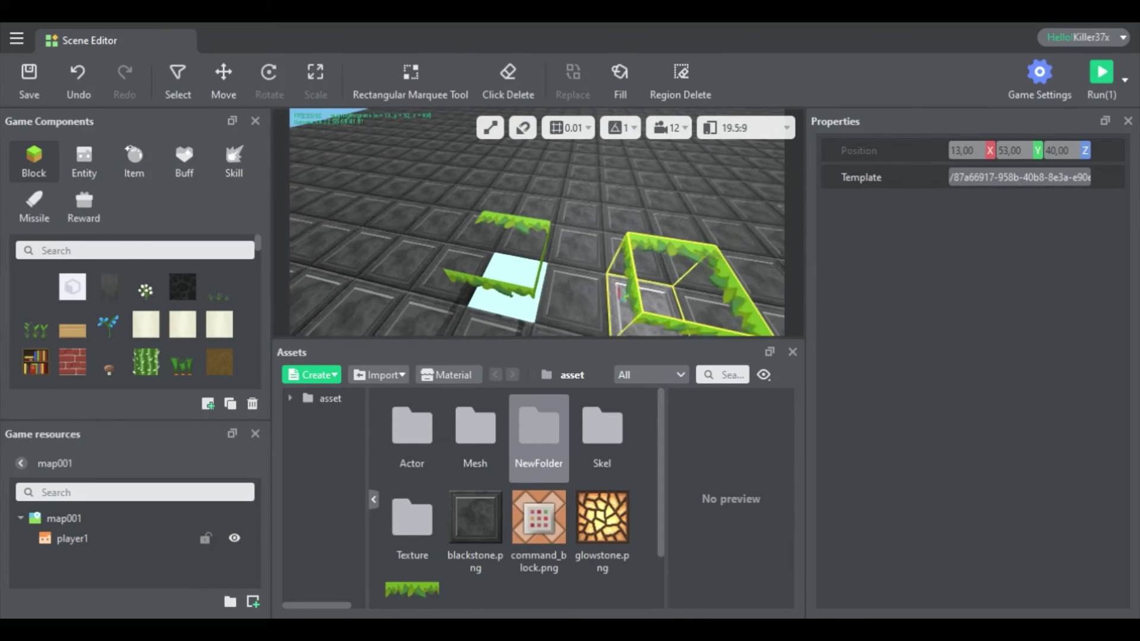
{"action": "left_click", "coordinate": [598, 294]}
{"action": "right_click_drag", "start_coordinate": [653, 270], "coordinate": [715, 270]}
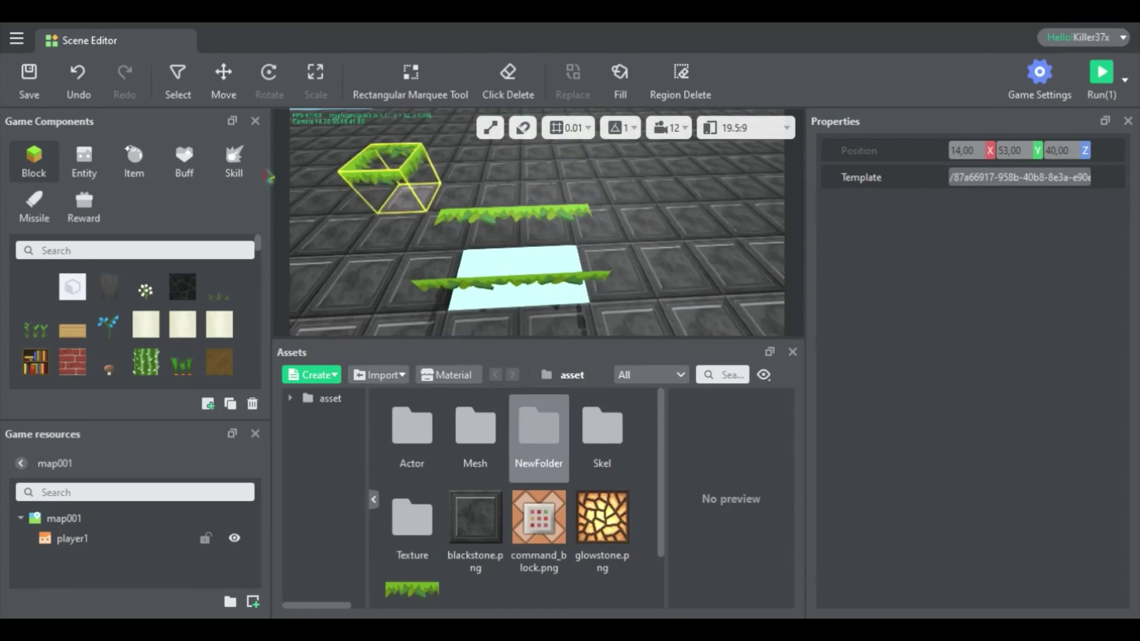
Open the template of the placed grass-fringe block and turn off its Non-Transparent Block option.
{"action": "left_click", "coordinate": [191, 86]}
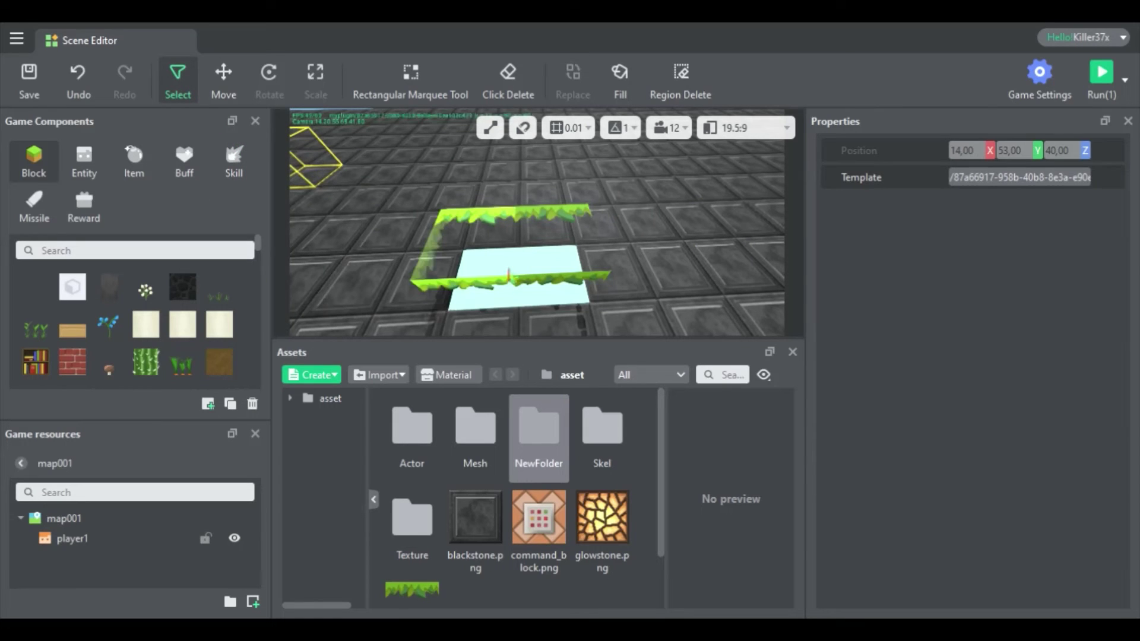
{"action": "left_click", "coordinate": [507, 271]}
{"action": "left_click", "coordinate": [964, 188]}
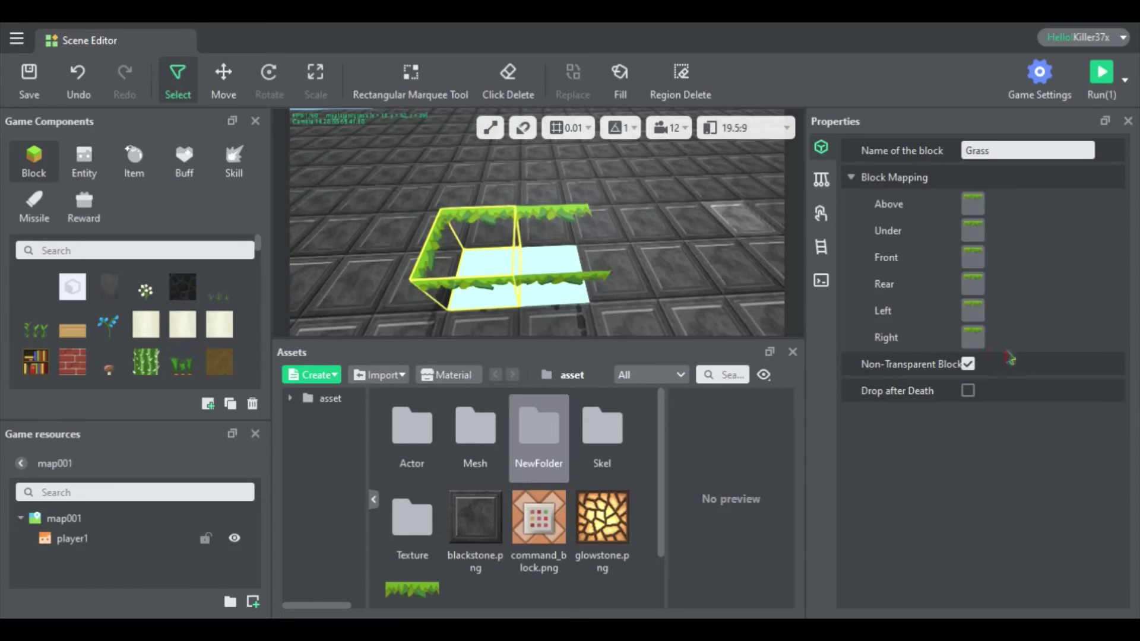
{"action": "left_click", "coordinate": [970, 366]}
{"action": "left_click", "coordinate": [719, 280]}
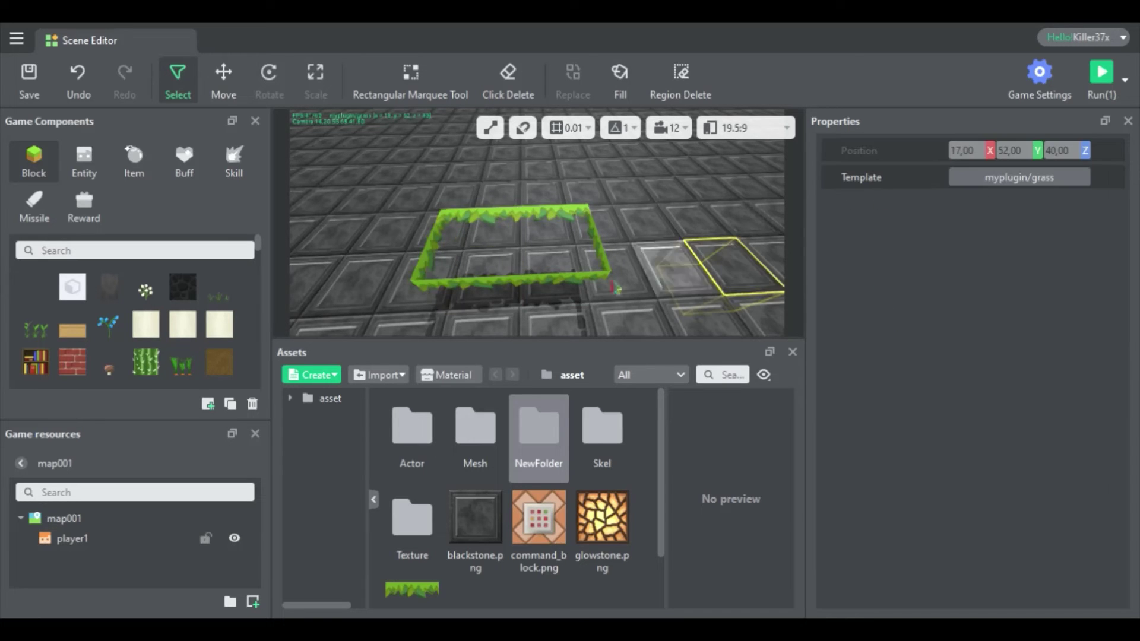
Open the template of the grass-fringe block at X 13 and examine its collision volume, click and break settings.
{"action": "right_click_drag", "start_coordinate": [615, 287], "coordinate": [670, 261]}
{"action": "key", "text": "s"}
{"action": "key", "text": "w"}
{"action": "left_click", "coordinate": [523, 230]}
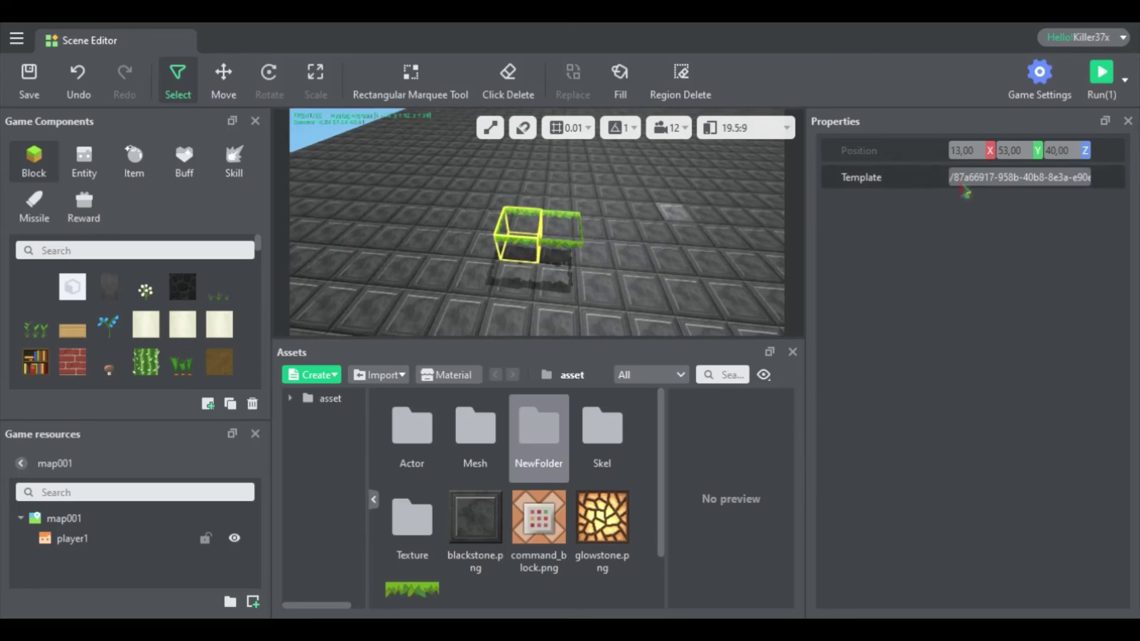
{"action": "left_click", "coordinate": [821, 179]}
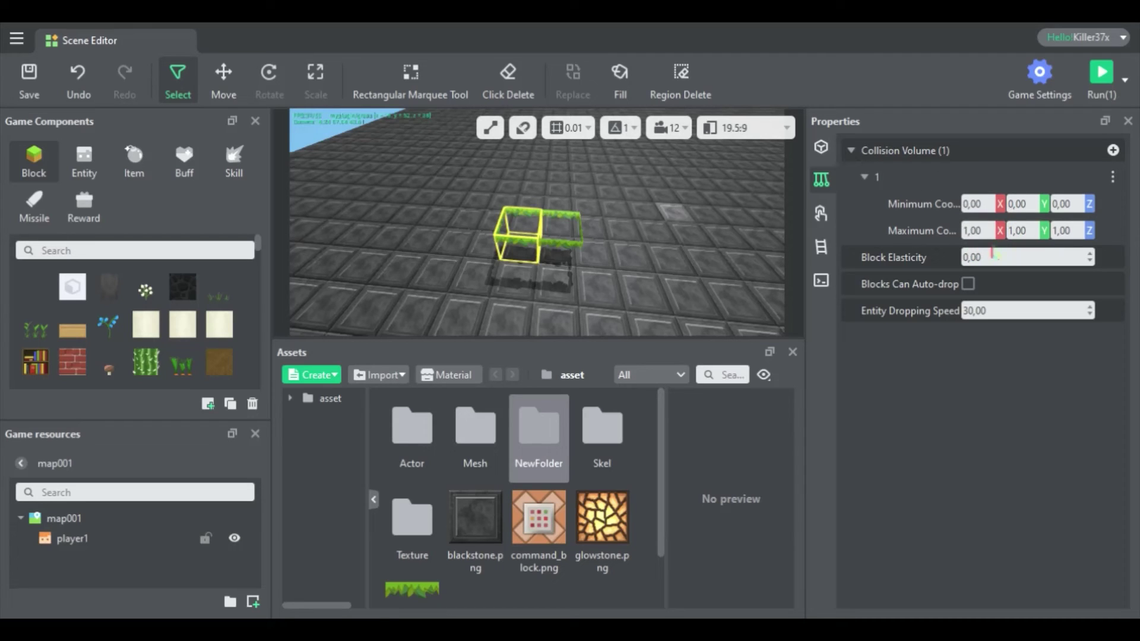
{"action": "left_click", "coordinate": [821, 213]}
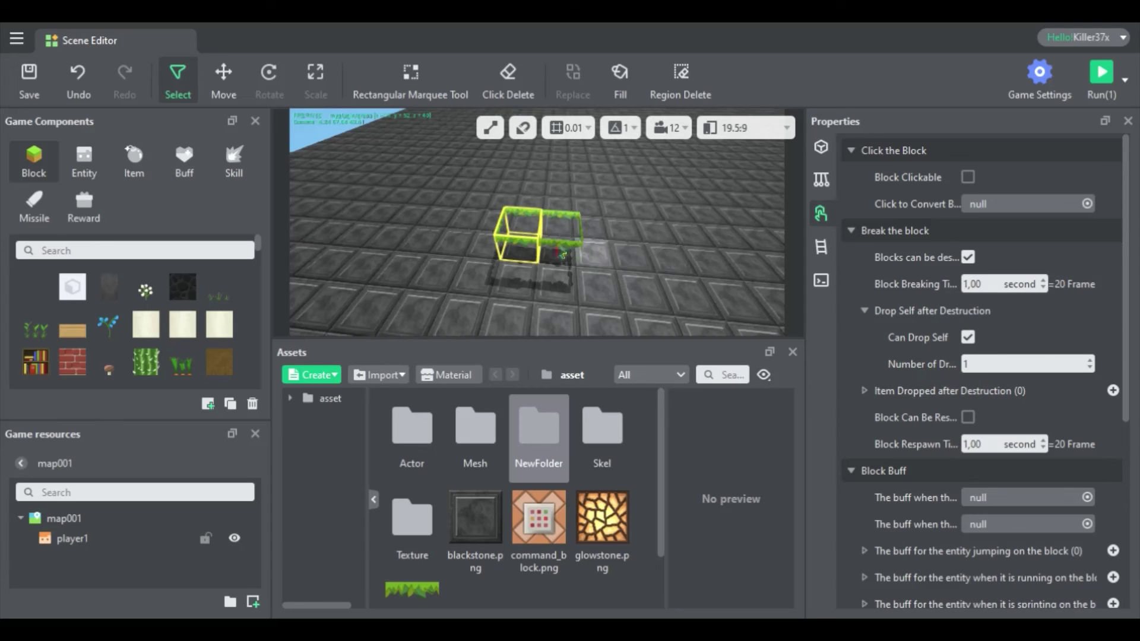
Turn off both Can Drop Self and the option allowing the grass-fringe block to be destroyed.
{"action": "scroll", "coordinate": [912, 356], "scroll_direction": "down", "scroll_amount": 1}
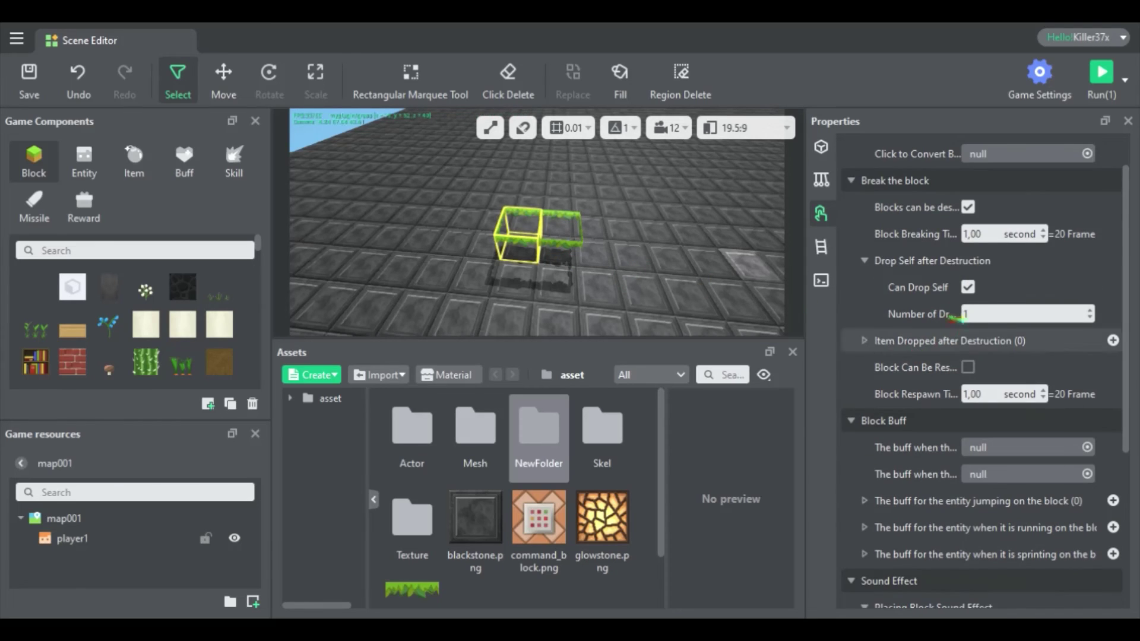
{"action": "left_click", "coordinate": [968, 287]}
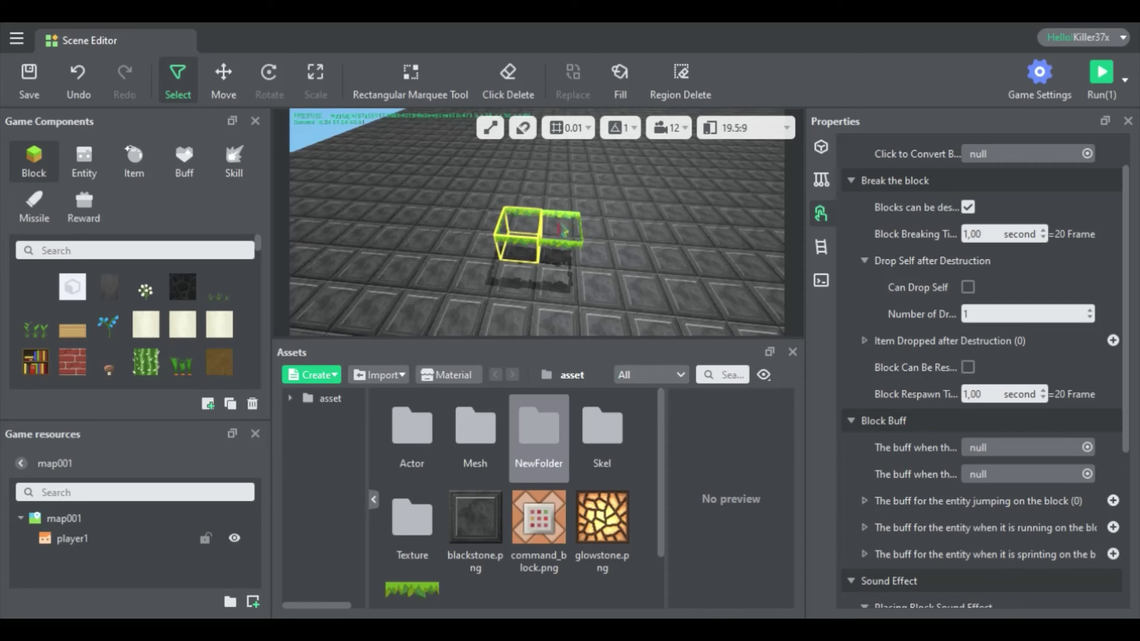
{"action": "left_click", "coordinate": [968, 207]}
Examine the grass-fringe block's respawn, buff and sound effect settings, and open its climbing and swimming settings.
{"action": "scroll", "coordinate": [903, 270], "scroll_direction": "down", "scroll_amount": 3}
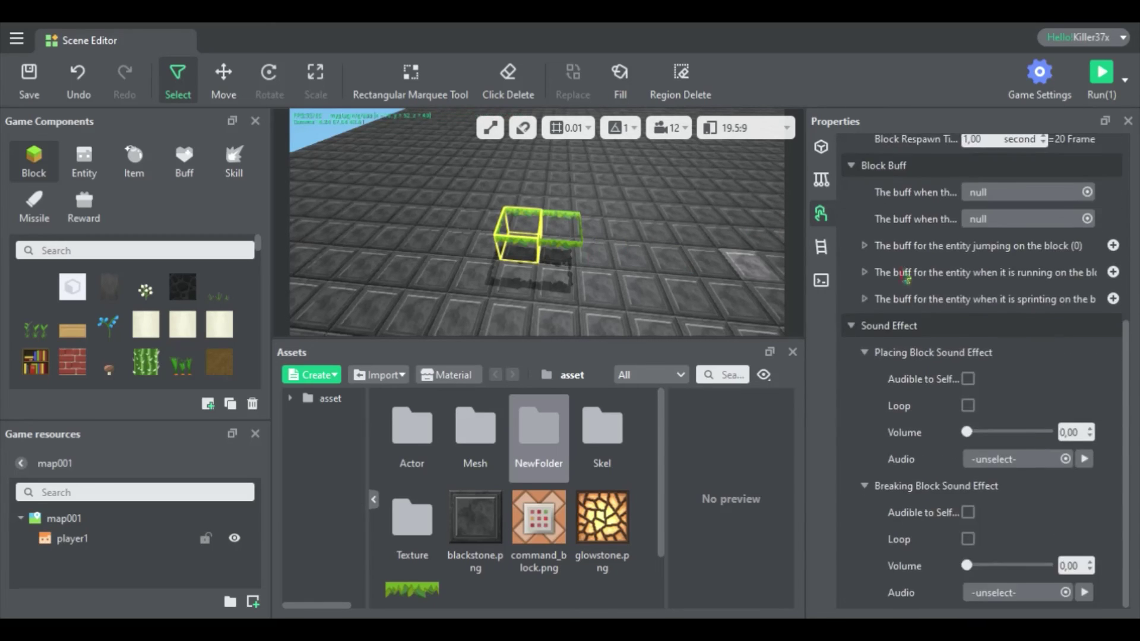
{"action": "scroll", "coordinate": [923, 288], "scroll_direction": "up", "scroll_amount": 1}
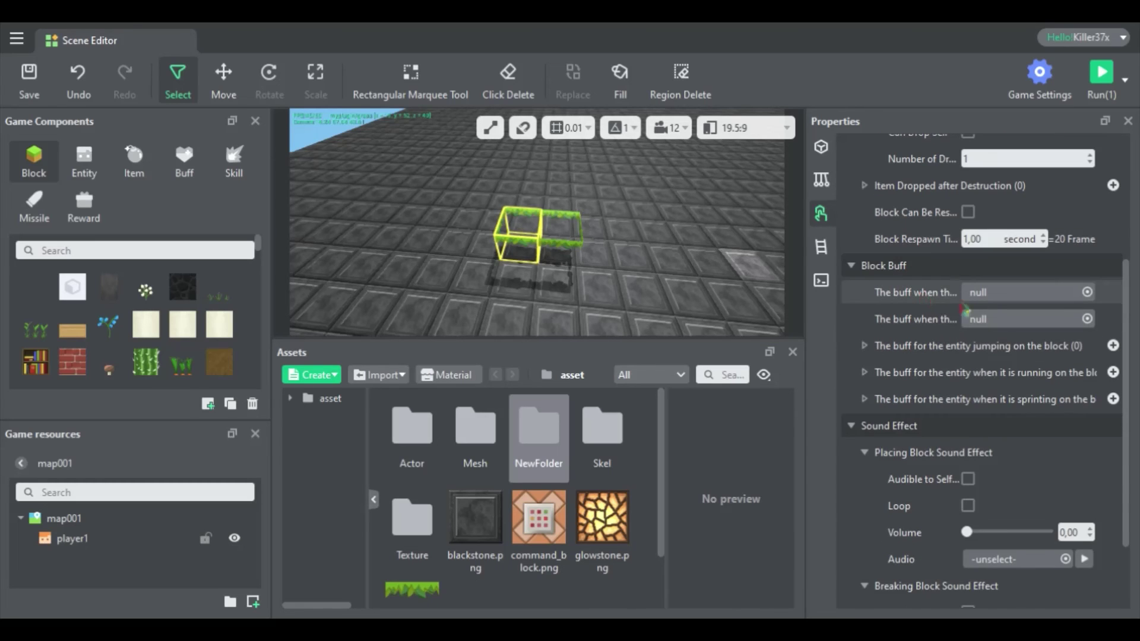
{"action": "scroll", "coordinate": [963, 309], "scroll_direction": "up", "scroll_amount": 1}
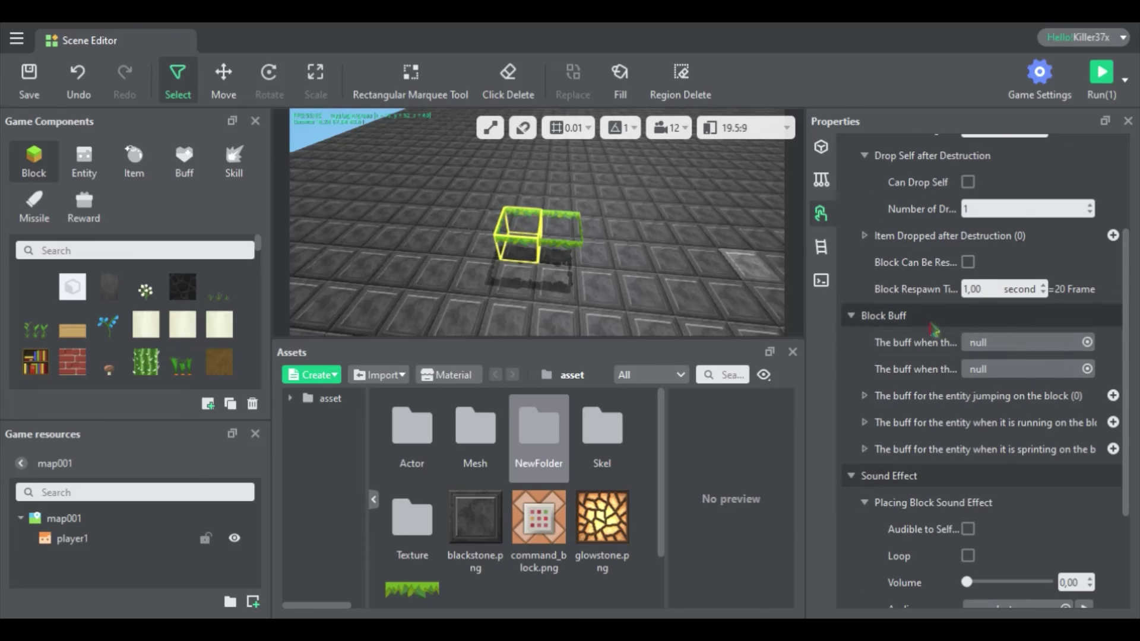
{"action": "scroll", "coordinate": [933, 330], "scroll_direction": "down", "scroll_amount": 1}
{"action": "scroll", "coordinate": [924, 337], "scroll_direction": "down", "scroll_amount": 2}
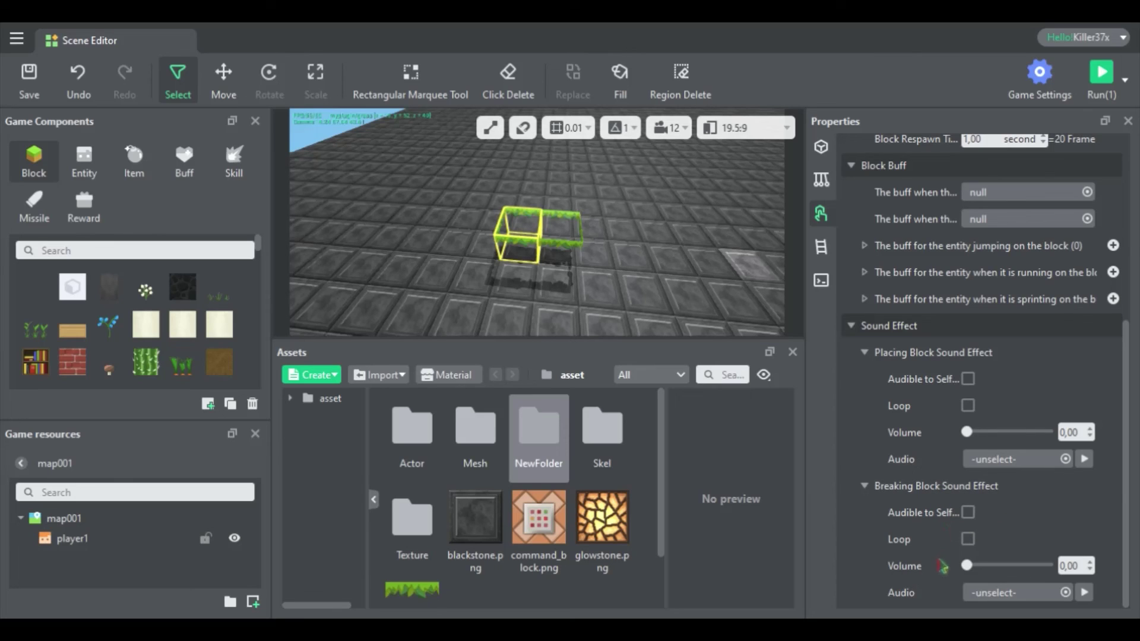
{"action": "scroll", "coordinate": [940, 567], "scroll_direction": "up", "scroll_amount": 5}
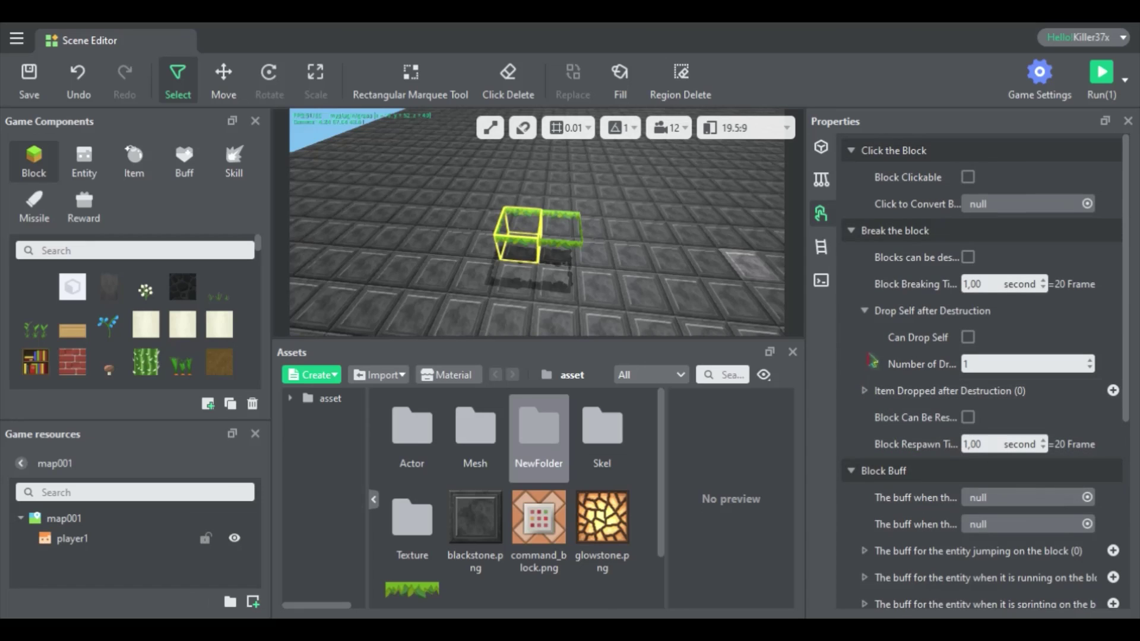
{"action": "left_click", "coordinate": [825, 252]}
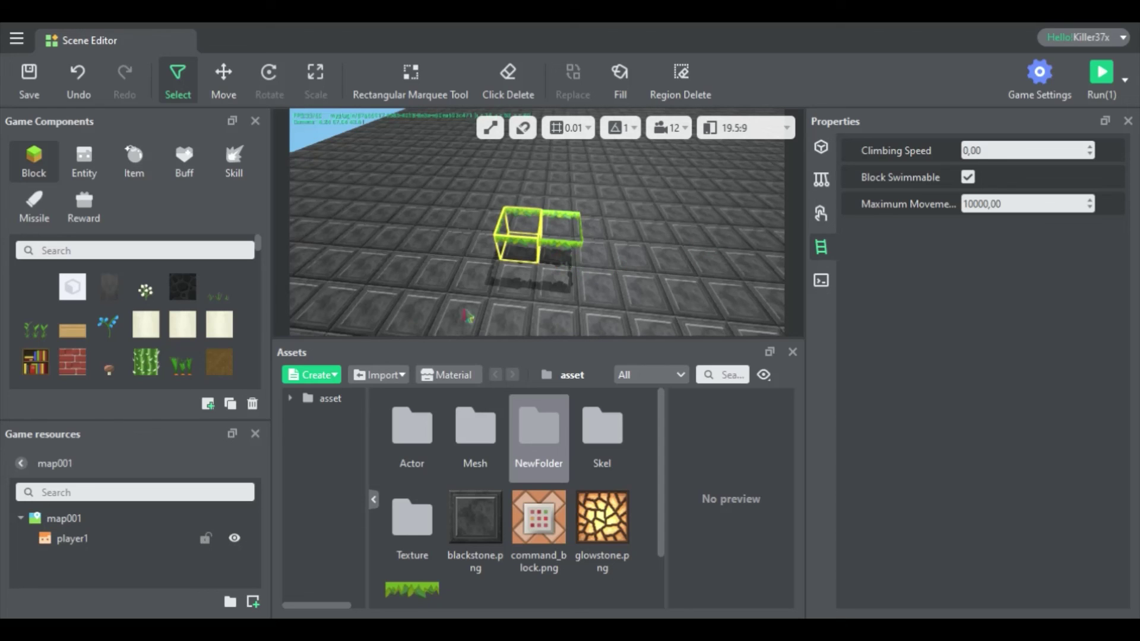
Find the water_3 block in the block library and place it beside the grass-fringe blocks and at X 17, Y 53, Z 40.
{"action": "scroll", "coordinate": [158, 308], "scroll_direction": "down", "scroll_amount": 10}
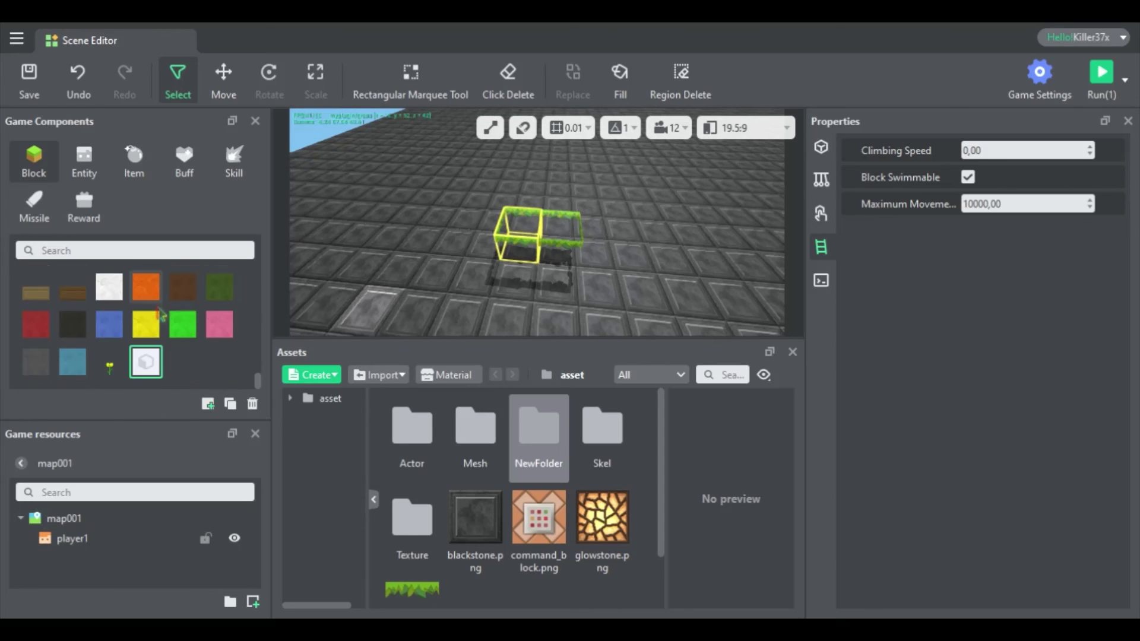
{"action": "scroll", "coordinate": [157, 311], "scroll_direction": "up", "scroll_amount": 3}
{"action": "scroll", "coordinate": [122, 309], "scroll_direction": "down", "scroll_amount": 3}
{"action": "scroll", "coordinate": [121, 308], "scroll_direction": "up", "scroll_amount": 2}
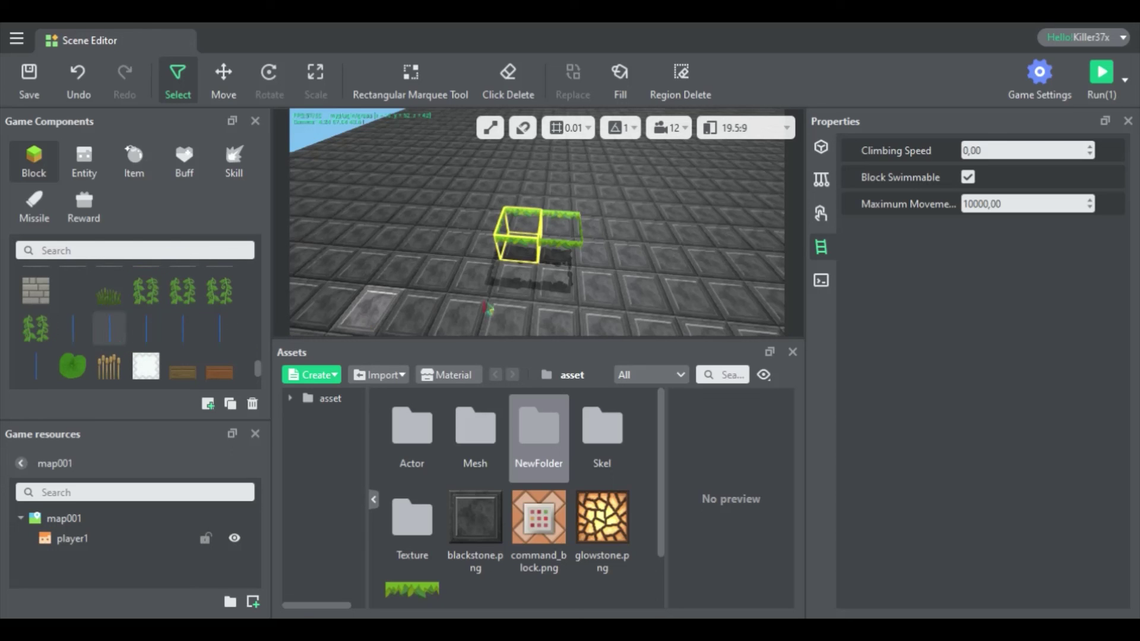
{"action": "left_click", "coordinate": [109, 328]}
{"action": "left_click", "coordinate": [463, 264]}
{"action": "left_click", "coordinate": [683, 249]}
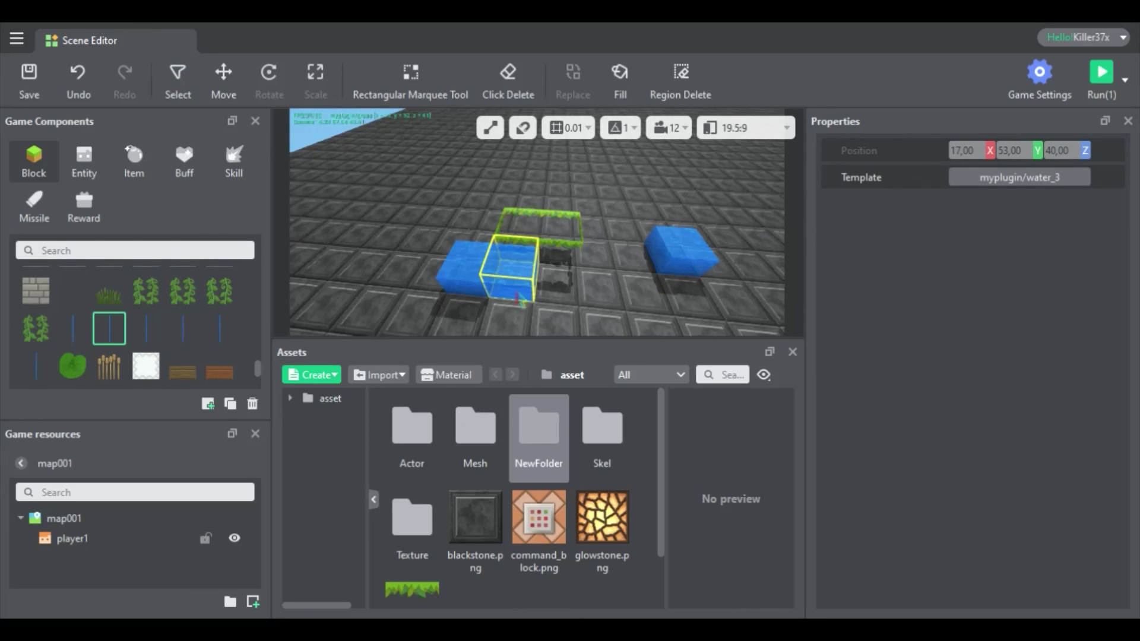
Place a Water2 block at X 14, Y 53, Z 41, adjoining the other water, and return to selection mode.
{"action": "left_click", "coordinate": [72, 329]}
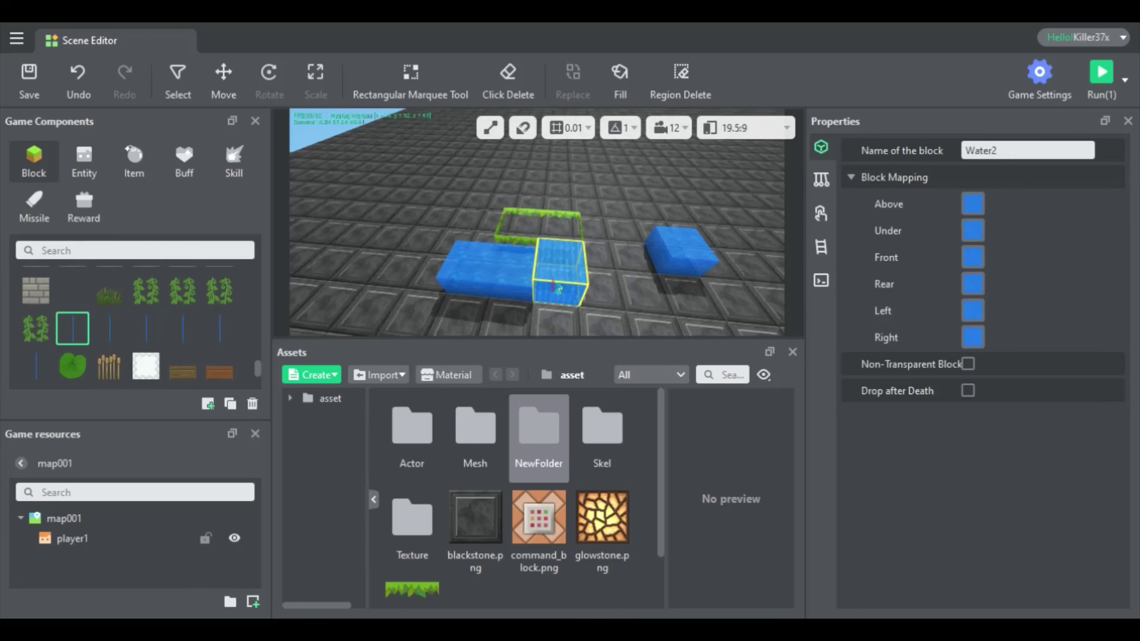
{"action": "left_click", "coordinate": [555, 285]}
{"action": "left_click", "coordinate": [173, 82]}
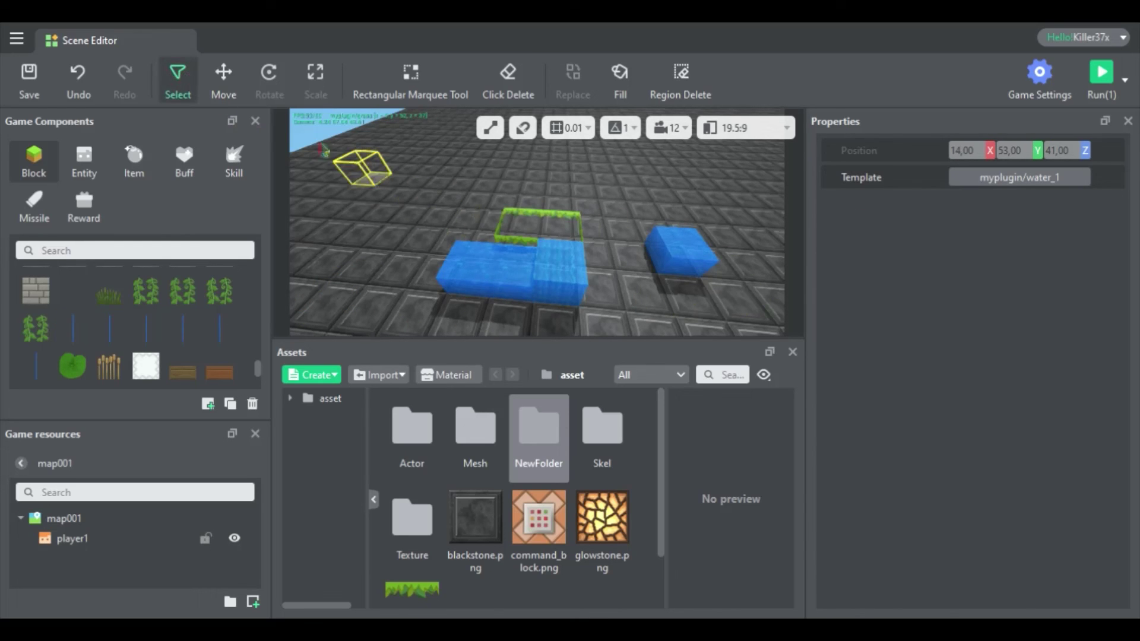
Pull the camera back from the water blocks to bring the player1 entity into view.
{"action": "right_click_drag", "start_coordinate": [443, 251], "coordinate": [683, 164]}
{"action": "key", "text": "s"}
{"action": "key", "text": "w"}
{"action": "key", "text": "s"}
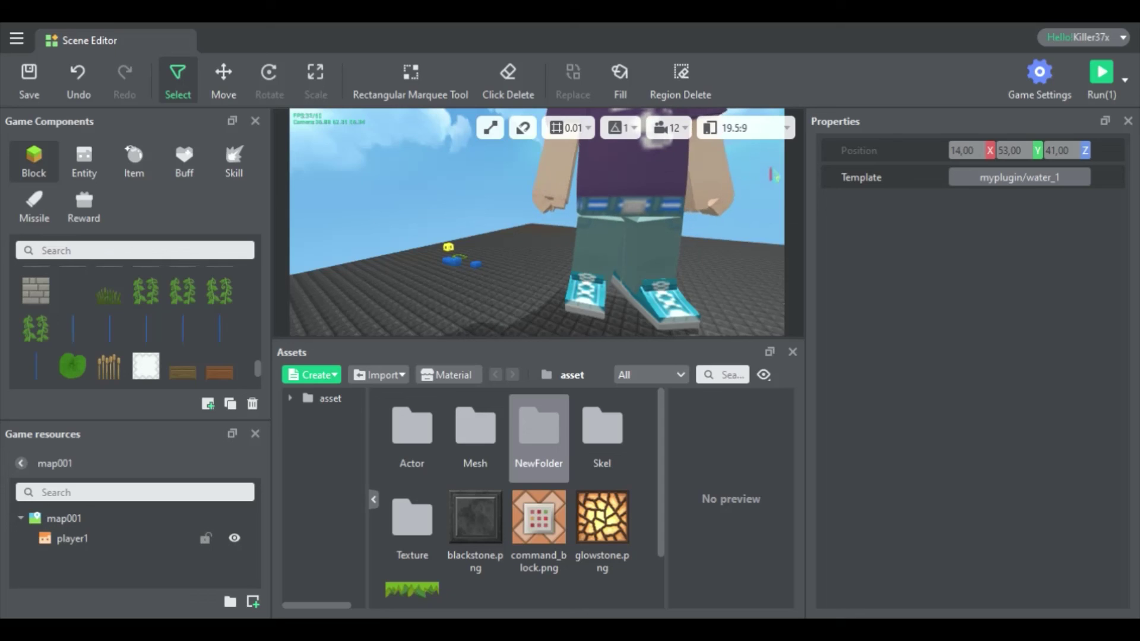